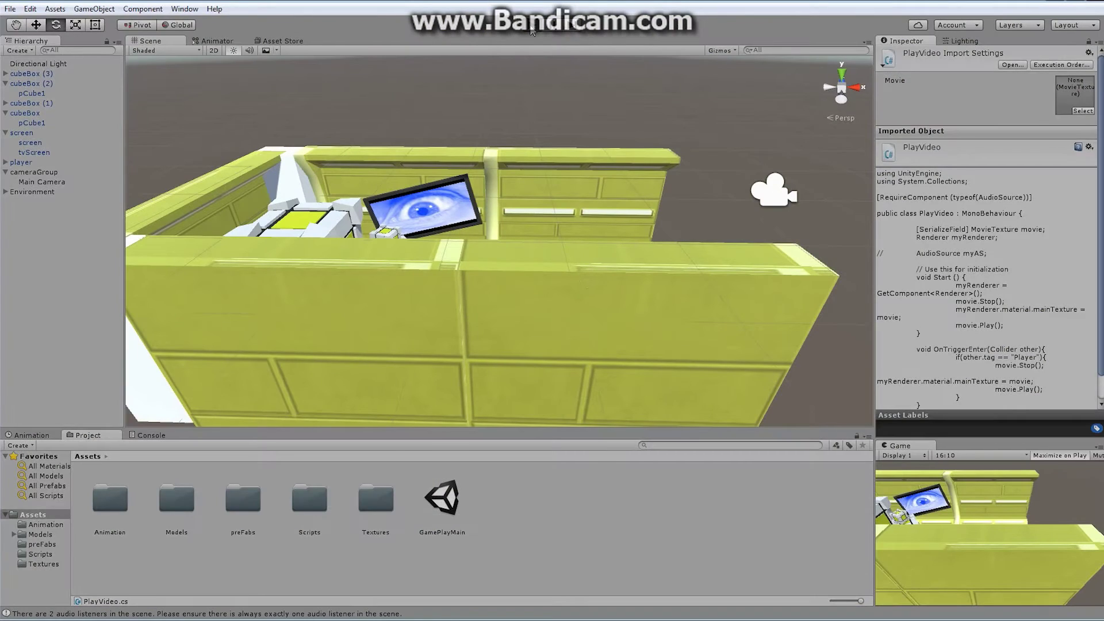
Test the room in play mode, then add the terminal model from the Models folder to the scene.
left_click(532, 30)
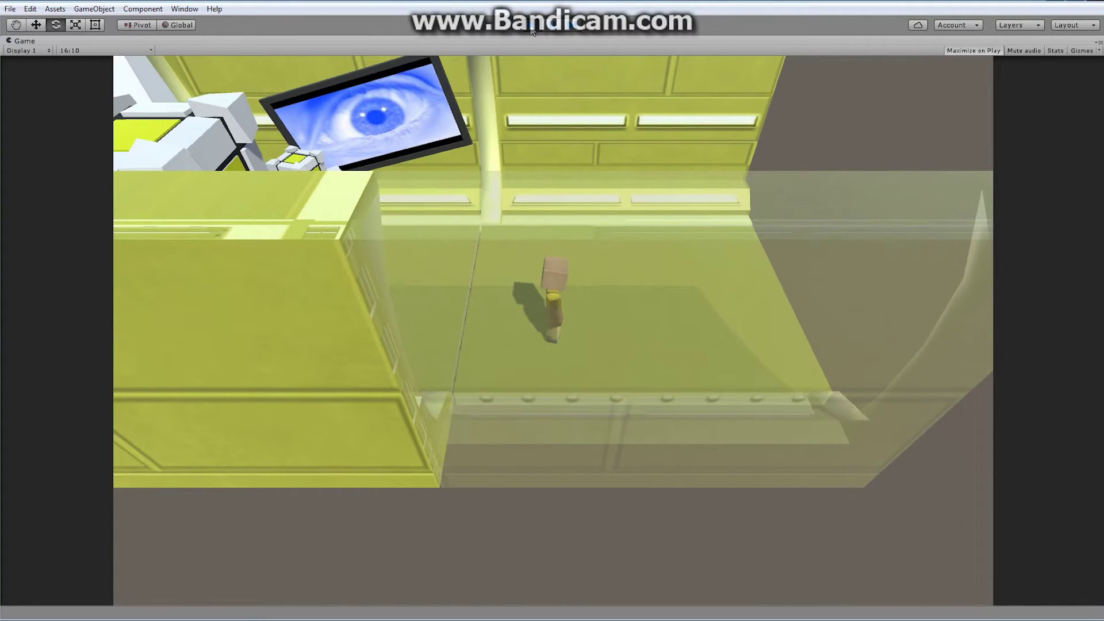
left_click(532, 26)
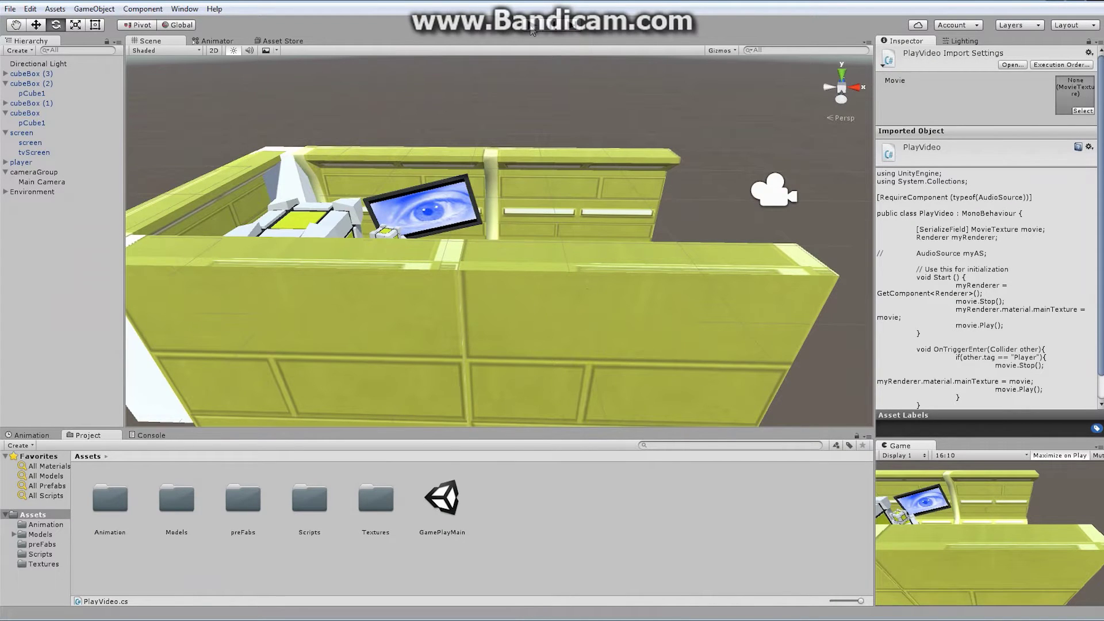
left_click_drag(637, 208, 493, 233, "alt")
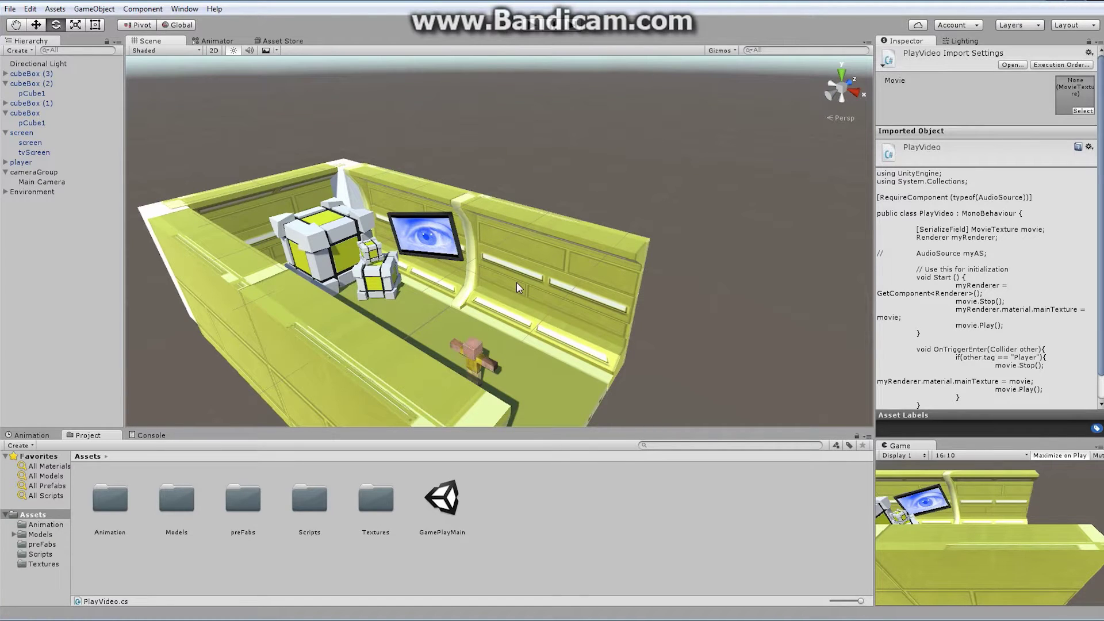
left_click(39, 536)
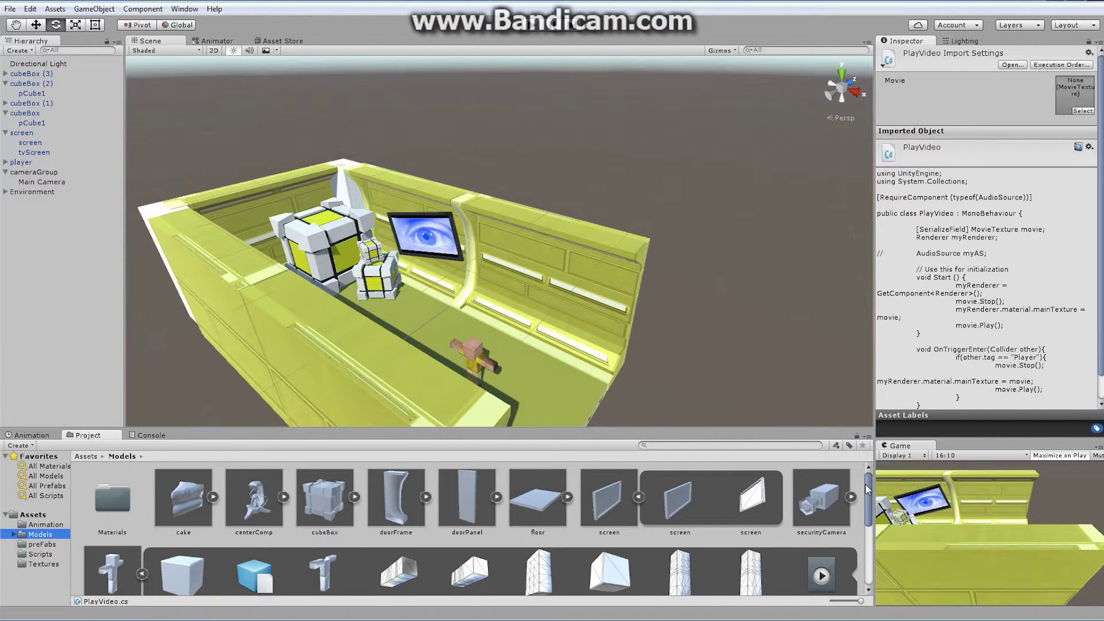
left_click_drag(867, 485, 868, 522)
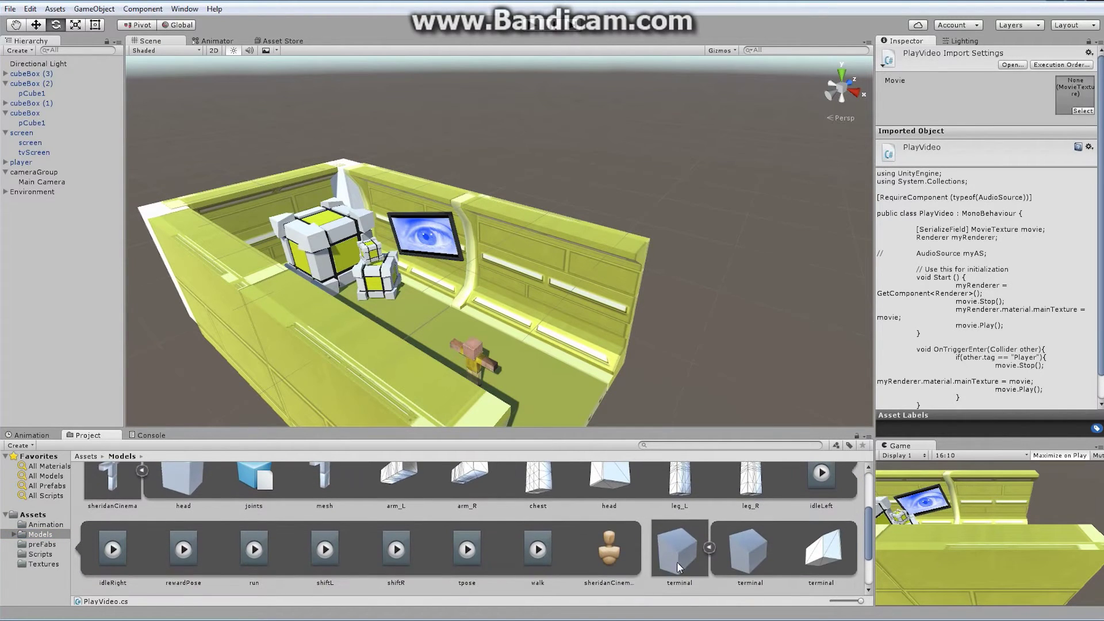
left_click_drag(678, 562, 48, 268)
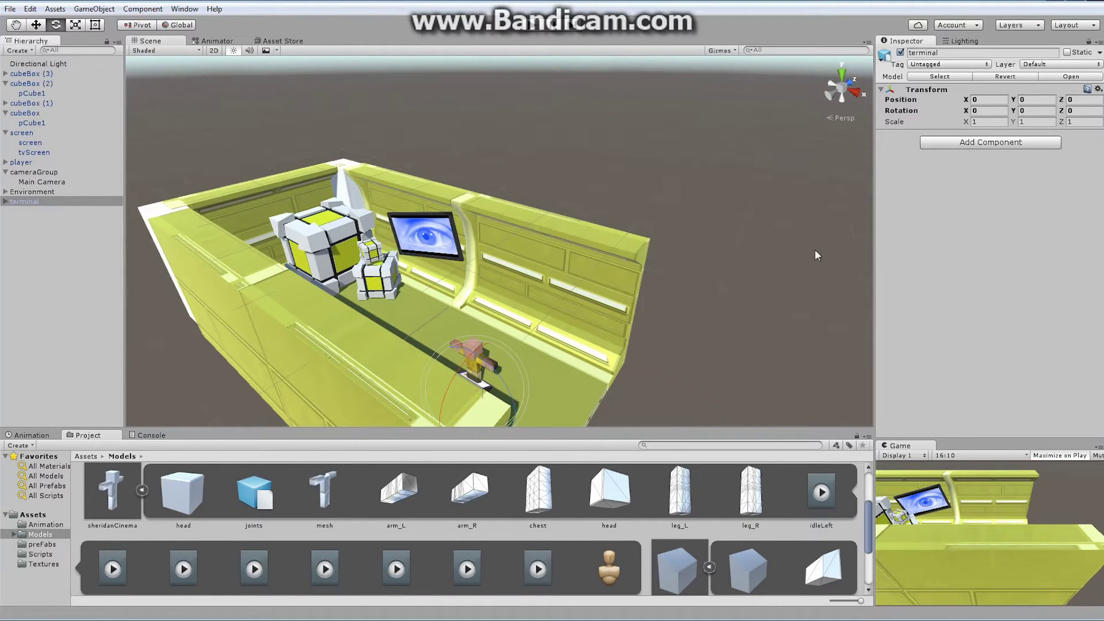
Scale the terminal to 2, 2, 2.
left_click(994, 122)
type("2")
key("Tab")
type("2")
key("Tab")
type("2")
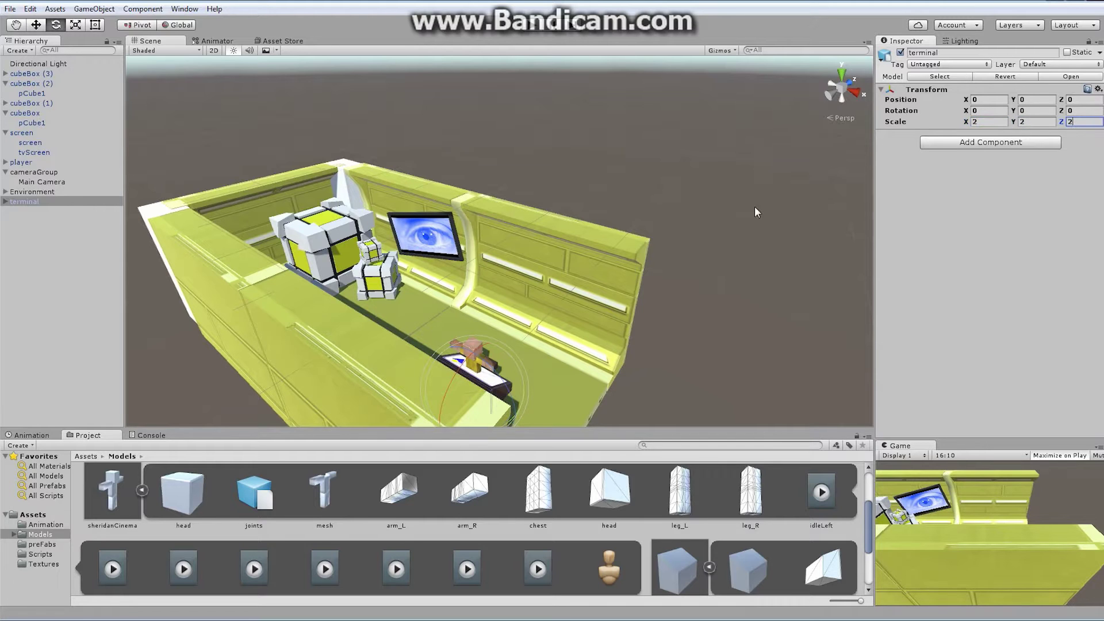
Slide the terminal to the back wall, rotate it 180 on Y, and raise it off the floor.
left_click_drag(554, 261, 494, 247, "alt")
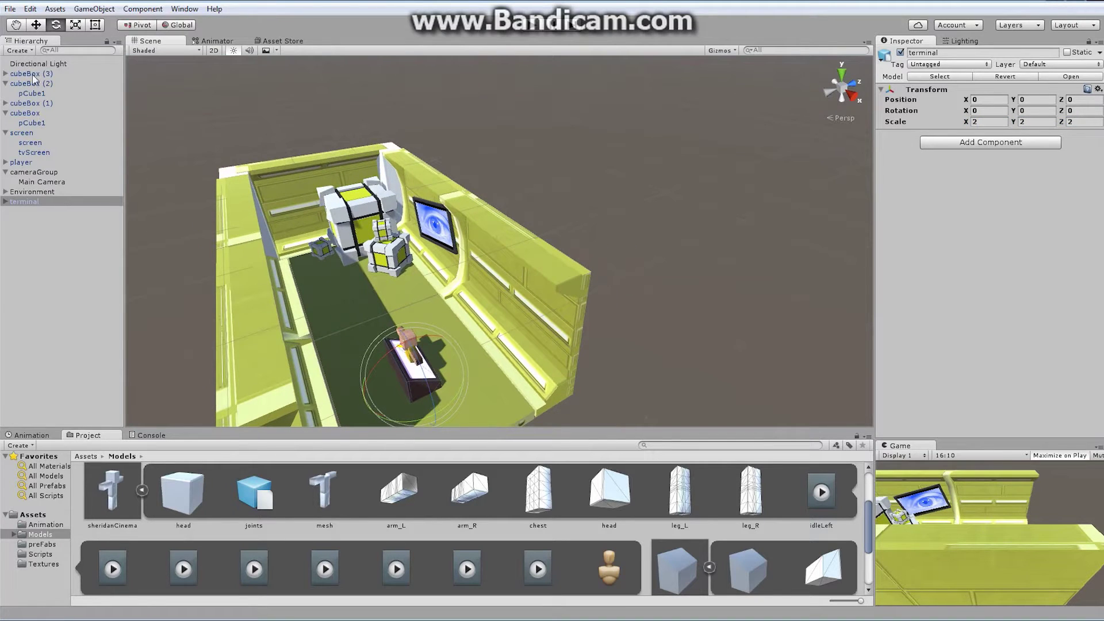
left_click(36, 25)
left_click_drag(461, 353, 519, 336)
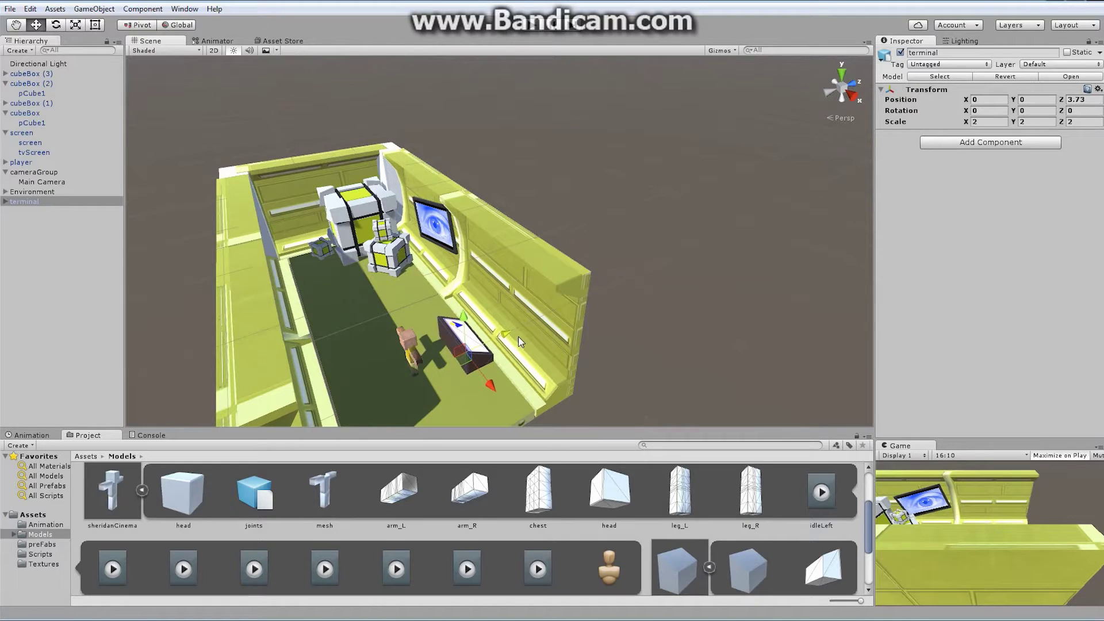
left_click(1029, 111)
type("180")
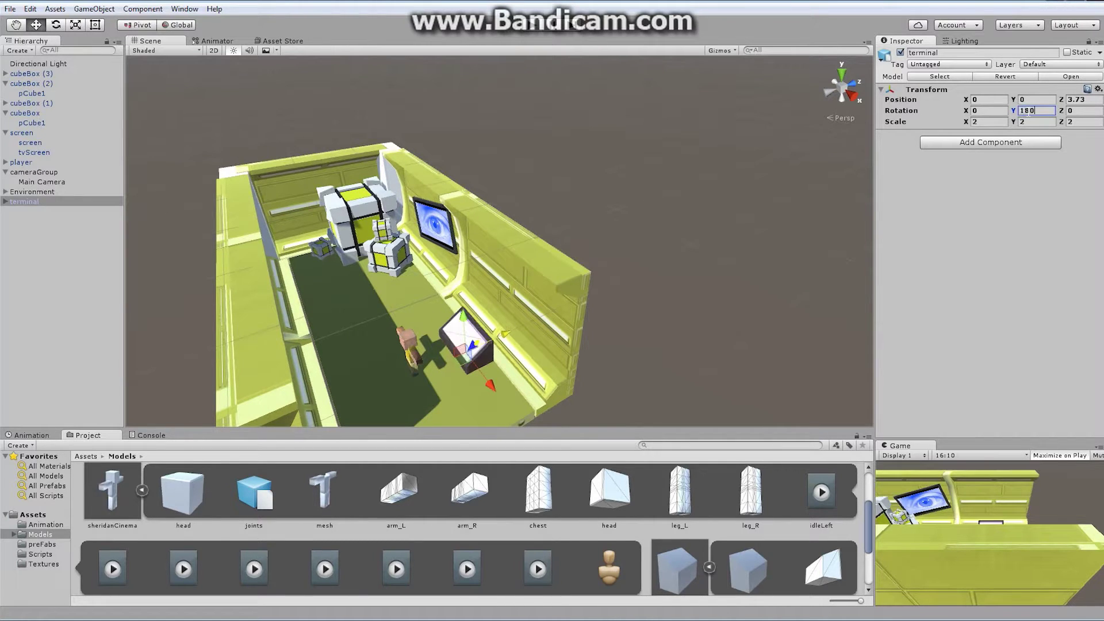
left_click_drag(463, 316, 653, 315)
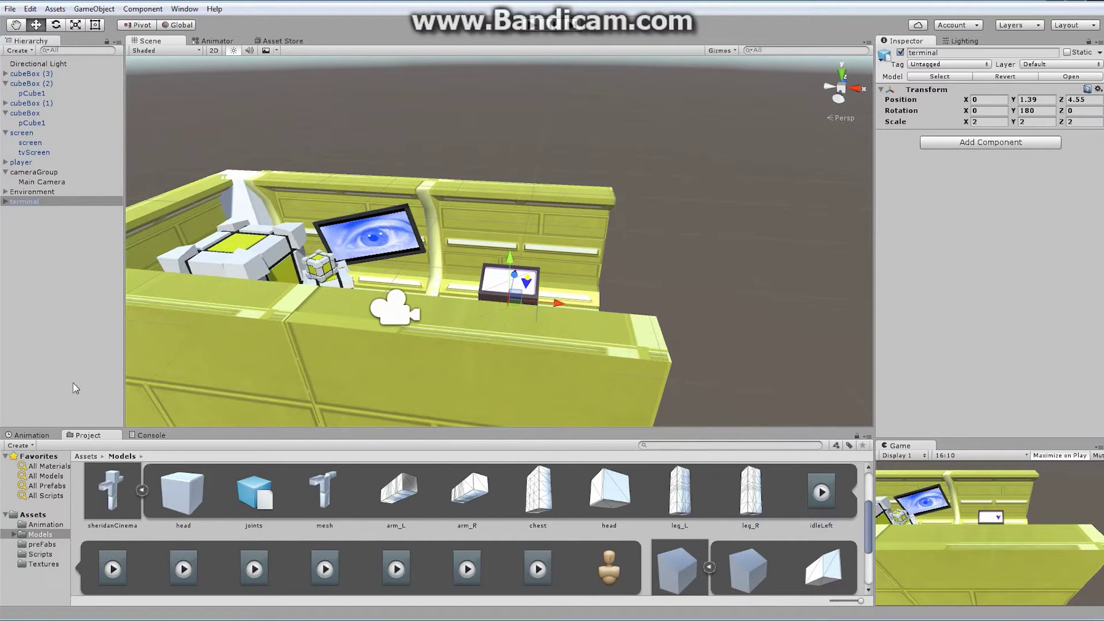
Select the terminal's inner mesh object and orbit in close around it.
left_click(5, 202)
left_click(32, 212)
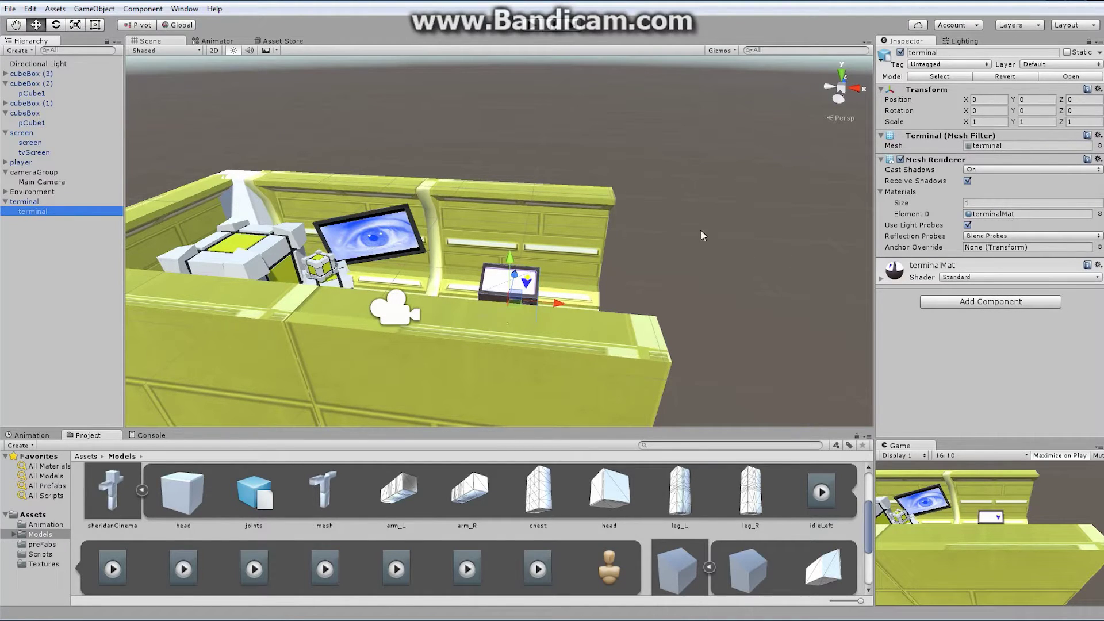
left_click_drag(368, 153, 460, 282, "alt")
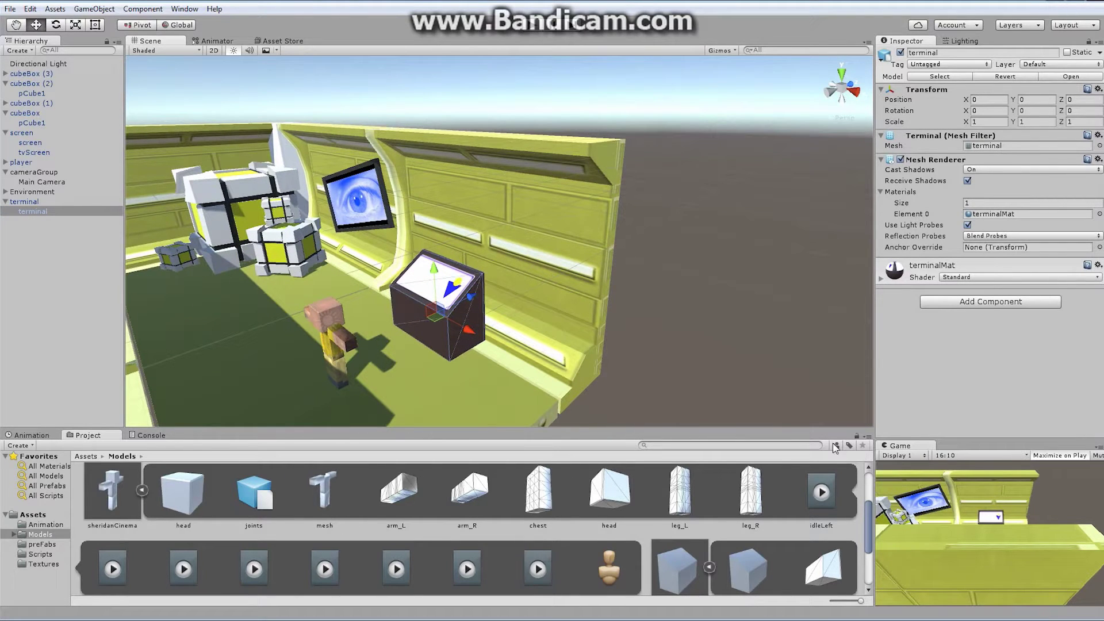
left_click_drag(871, 515, 873, 480)
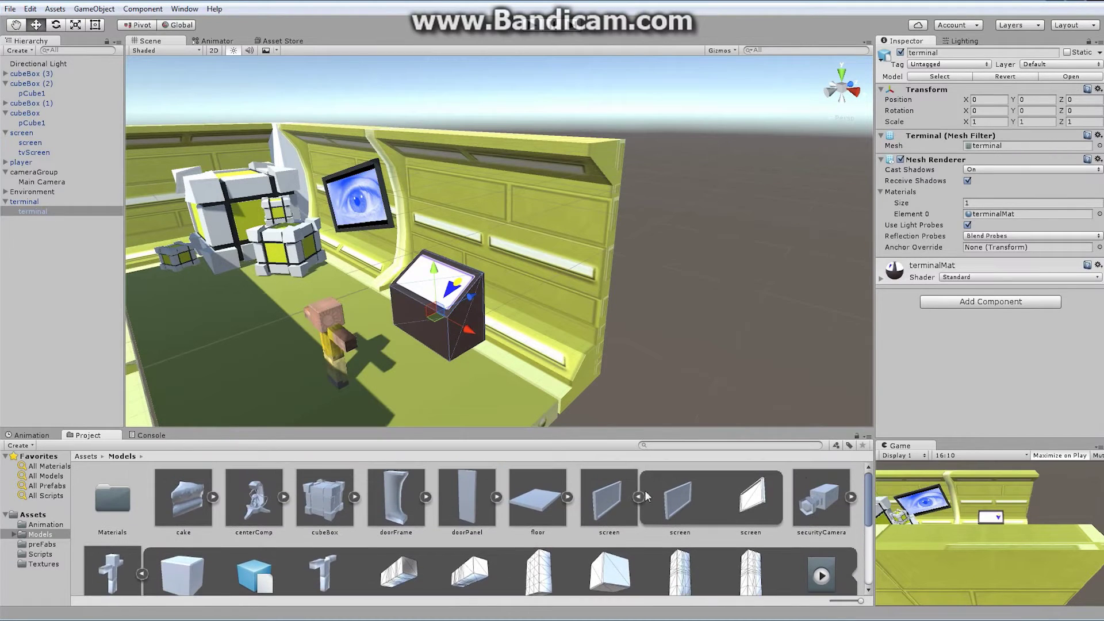
Place the screen model inside the terminal and set its X and Y scale to 1.25.
left_click_drag(615, 499, 32, 214)
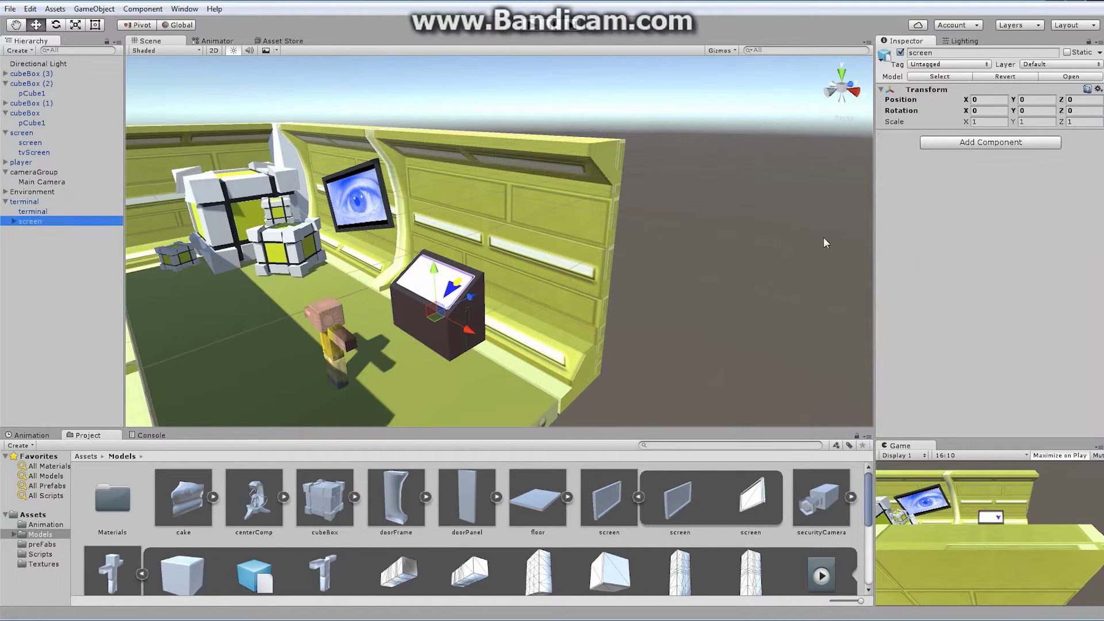
left_click(987, 122)
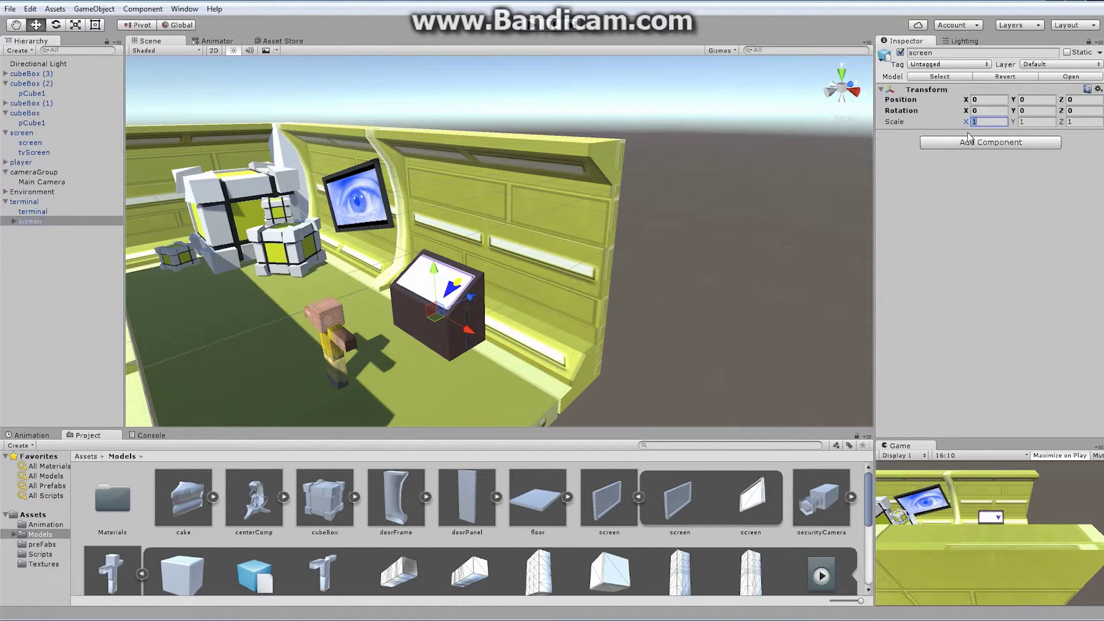
type("1.25")
left_click(1033, 122)
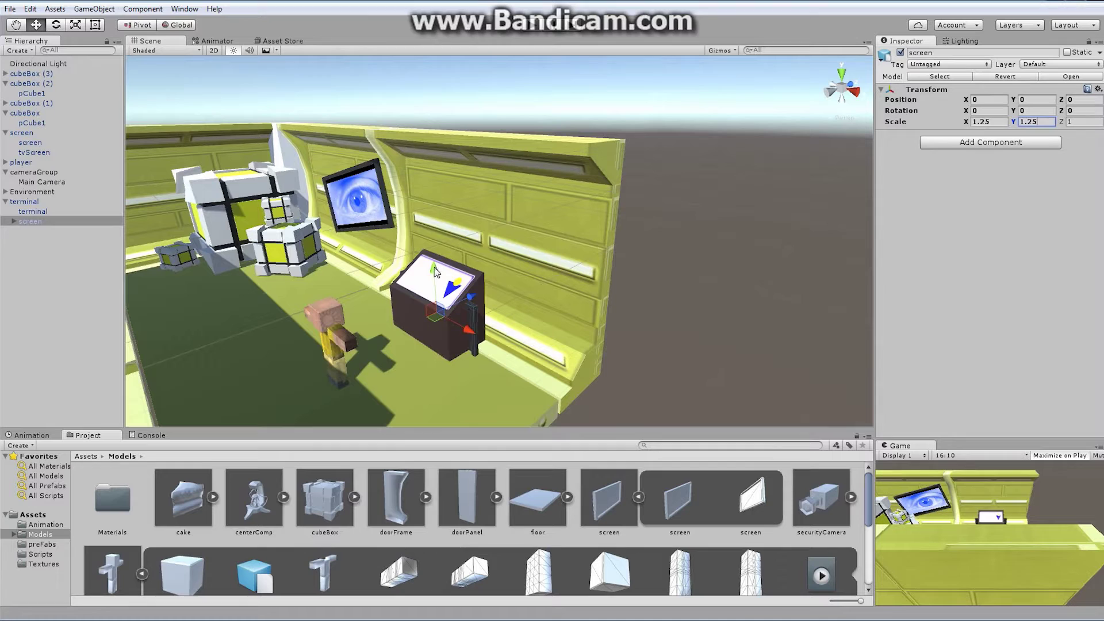
Raise the screen above the console and push it back toward the wall.
left_click_drag(435, 272, 436, 190)
left_click_drag(514, 316, 376, 290, "alt")
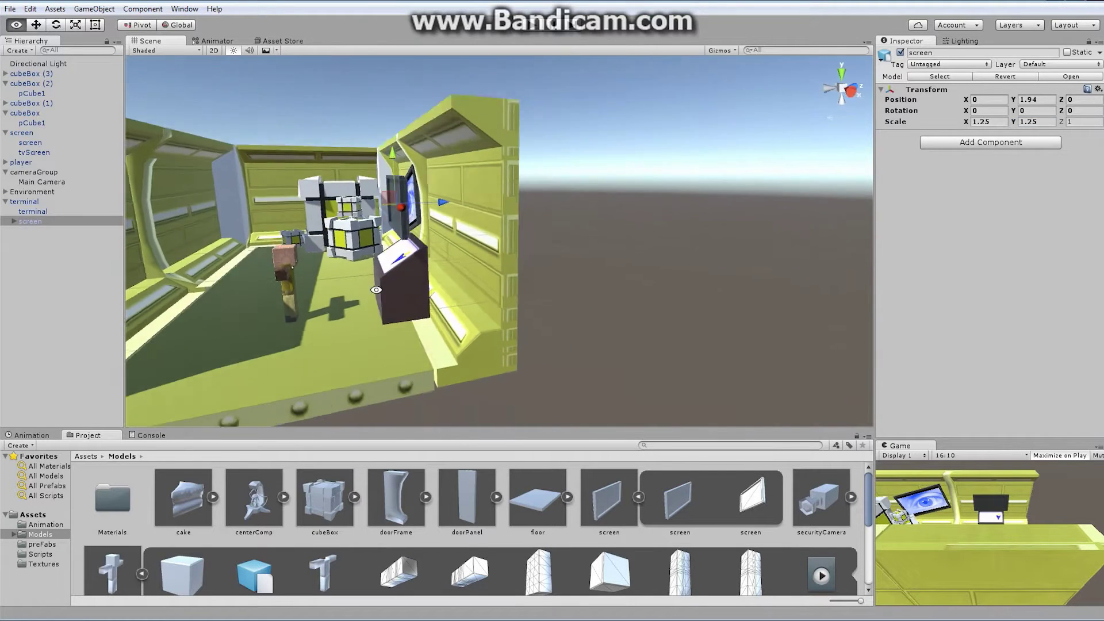
left_click_drag(440, 197, 463, 175)
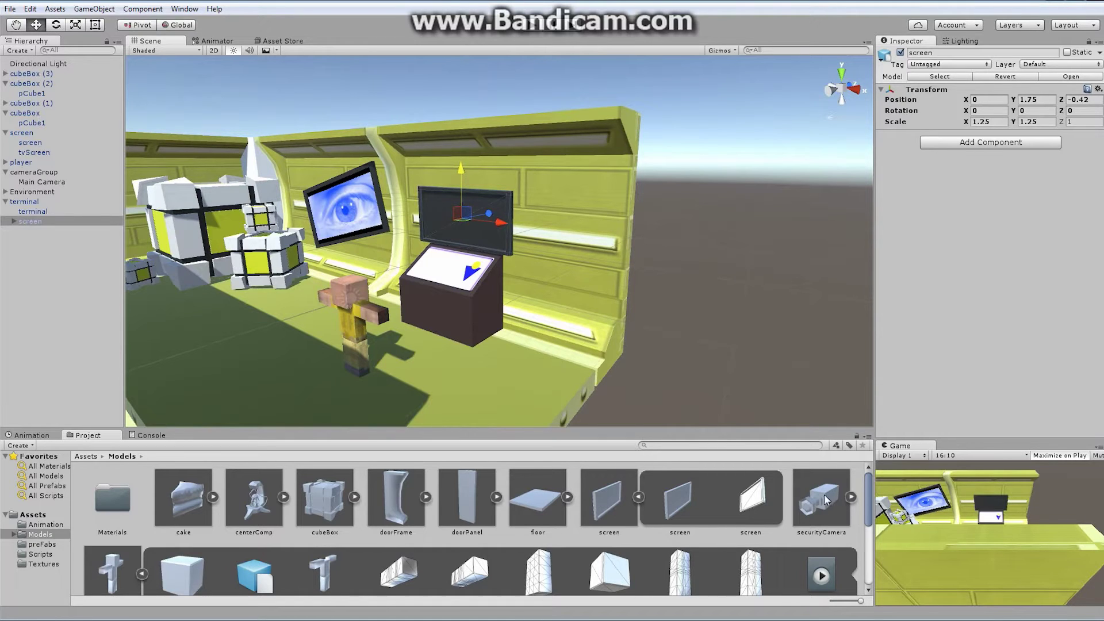
Add the securityCamera model under the terminal and scale it to 0.05 on all axes.
left_click_drag(824, 499, 26, 204)
left_click(986, 121)
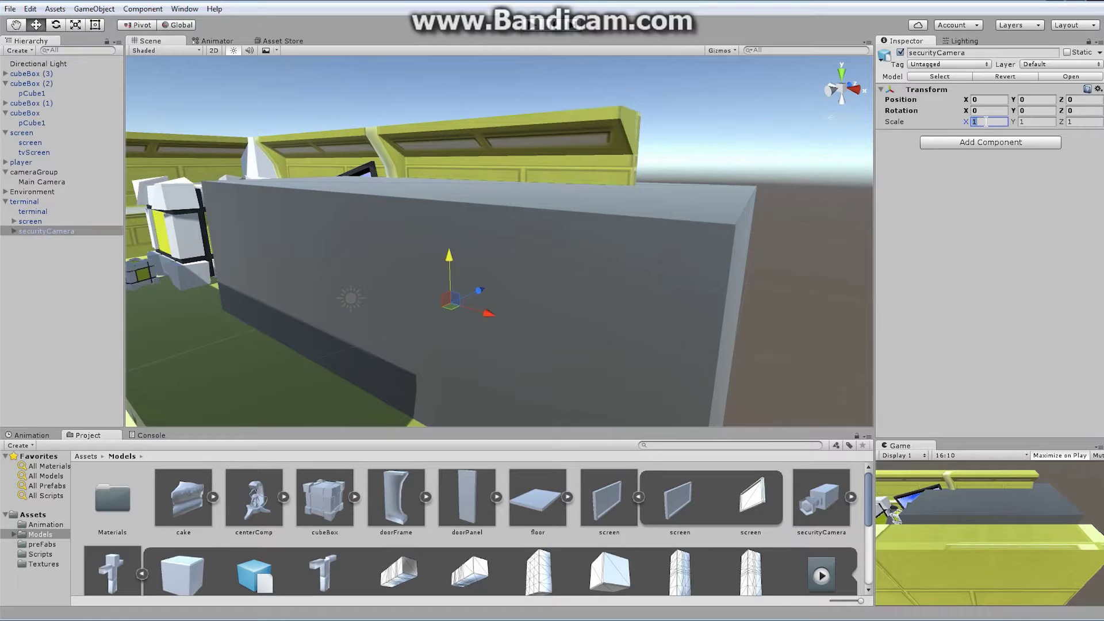
type(".05")
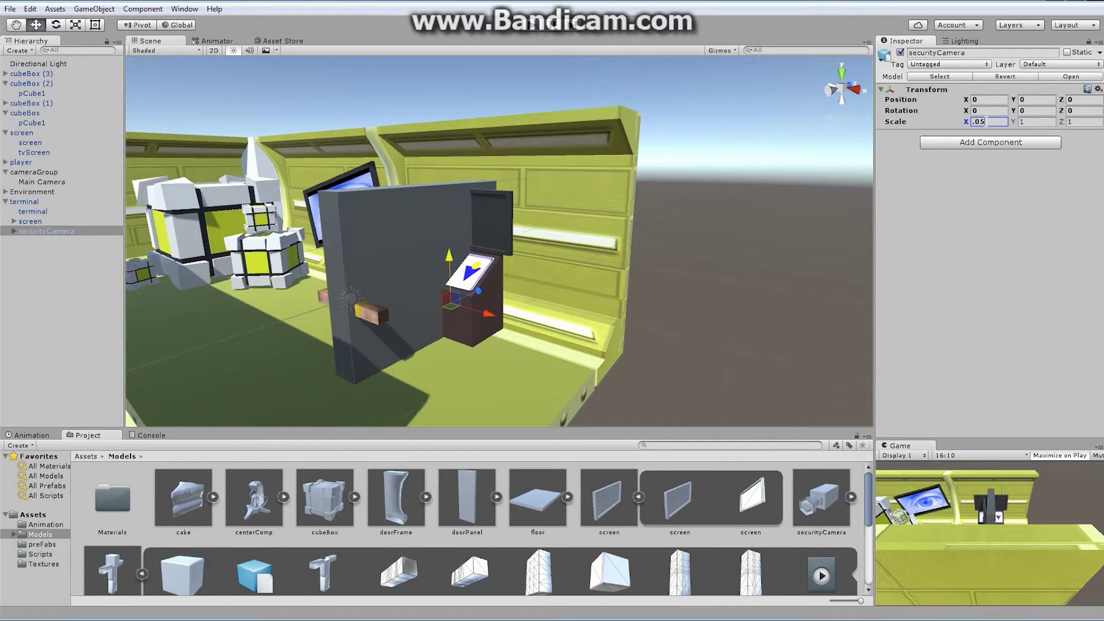
left_click(1036, 122)
type(".05")
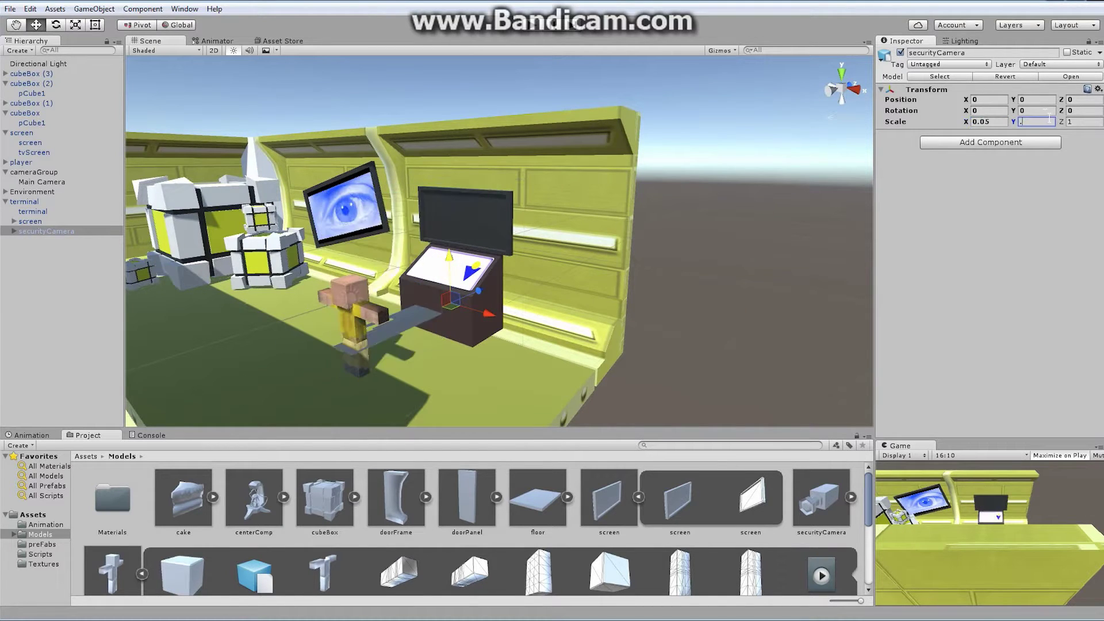
left_click(1083, 123)
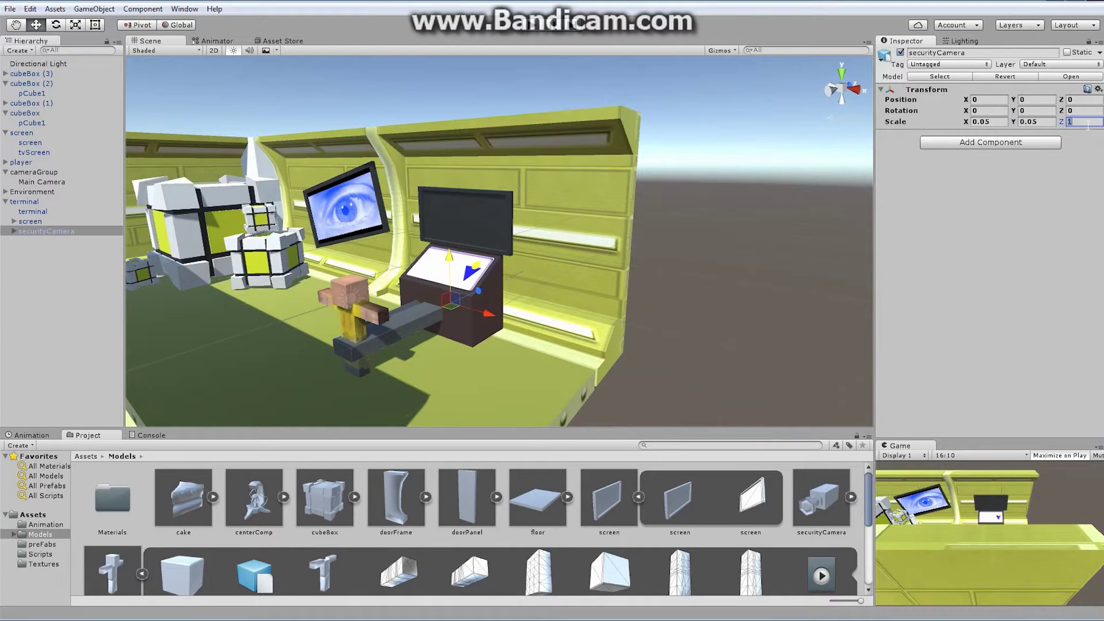
type(".")
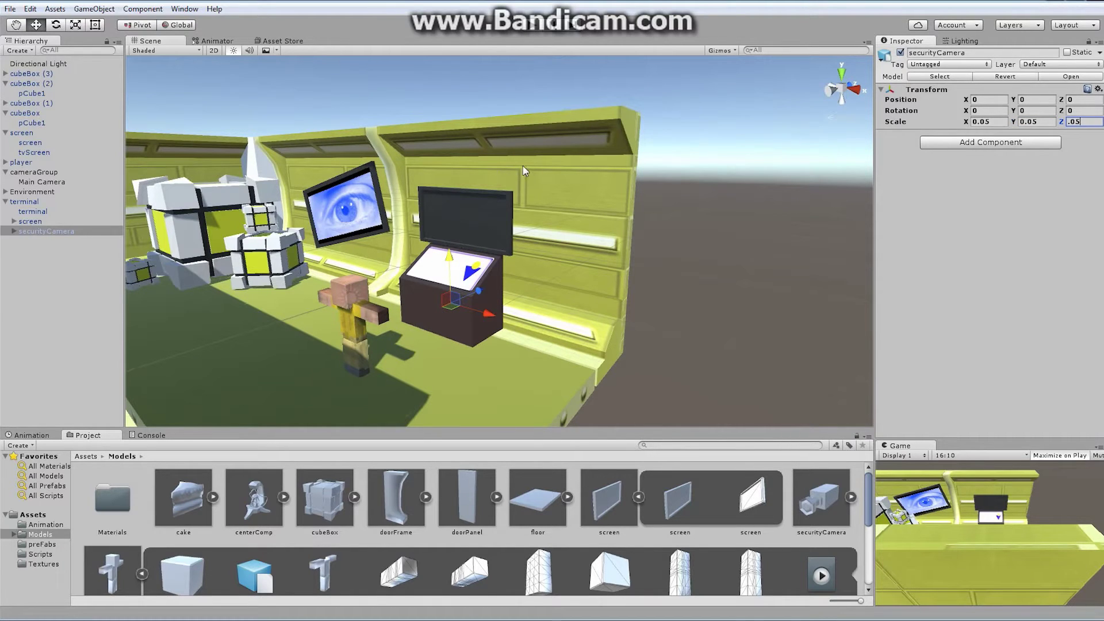
type("05")
Lift the security camera above the screen and turn it toward the room.
left_click_drag(453, 260, 452, 144)
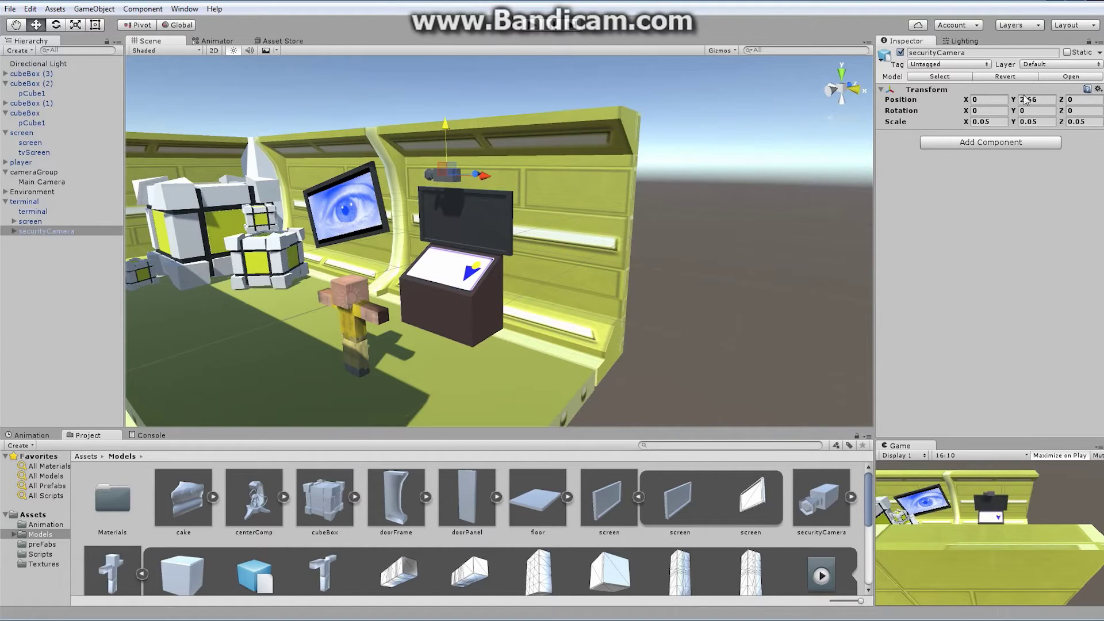
left_click(57, 24)
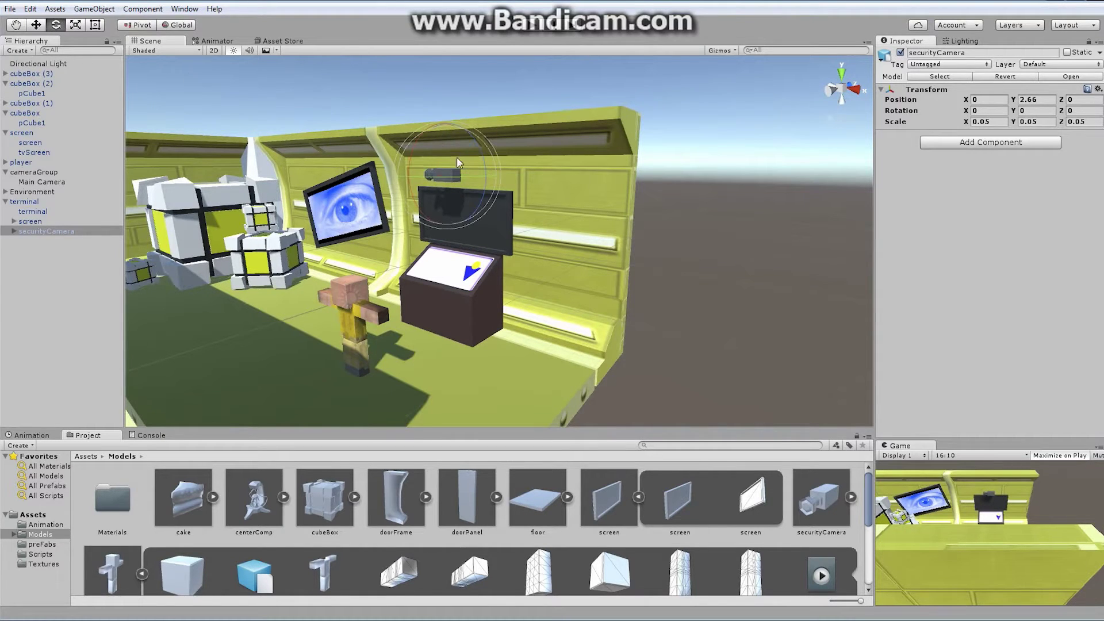
left_click_drag(429, 175, 498, 227)
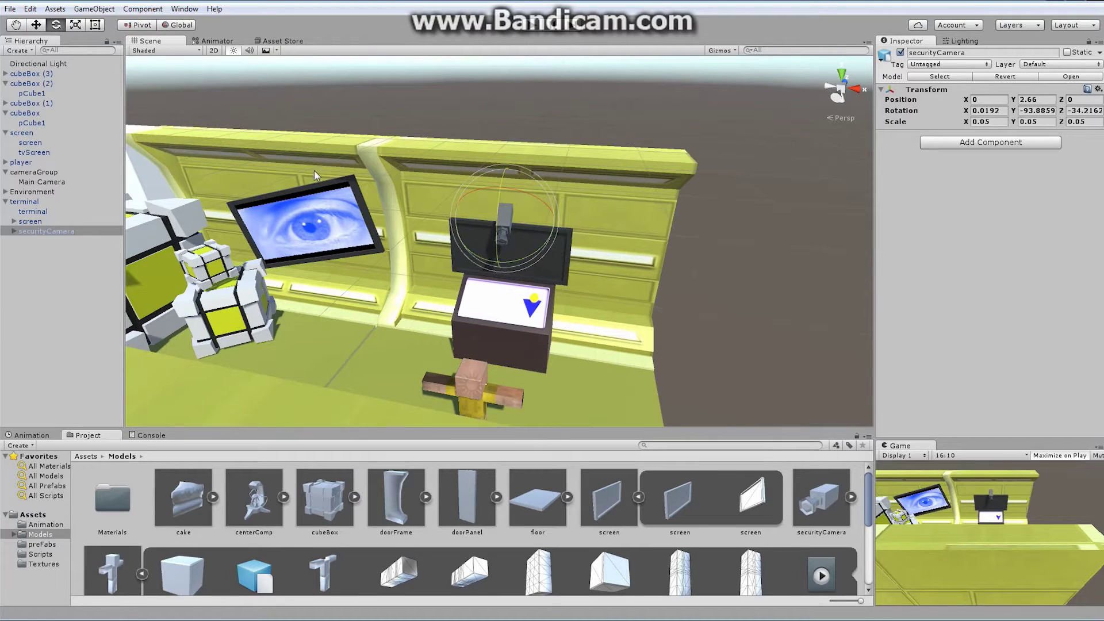
left_click(36, 25)
left_click_drag(368, 189, 458, 148, "alt")
left_click_drag(403, 125, 469, 212)
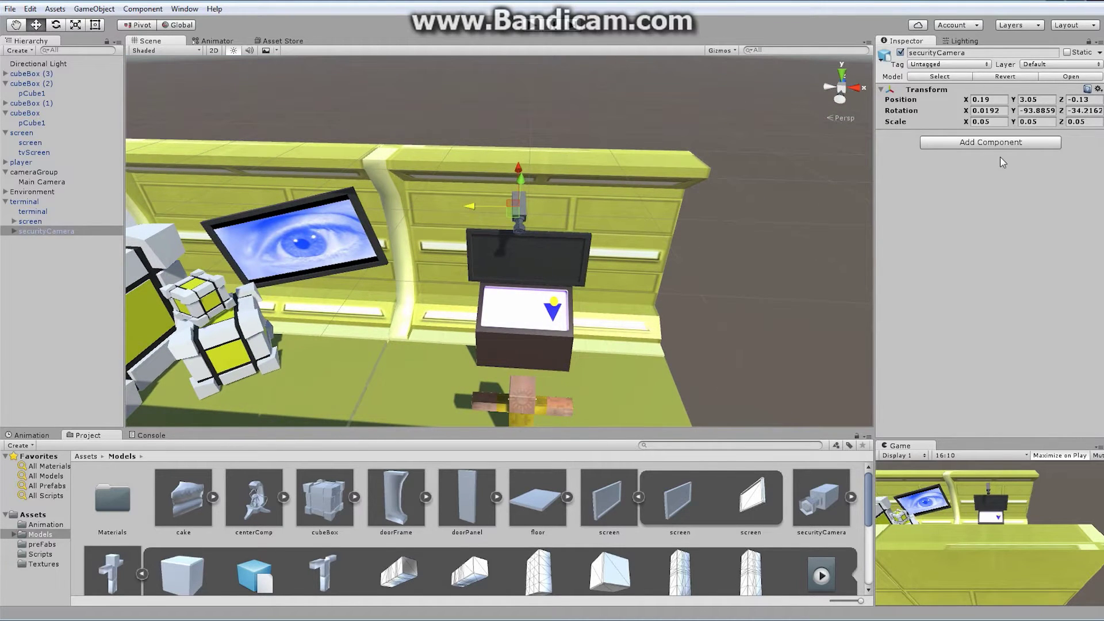
Set the security camera's rotation to 0, -90, -35.
left_click(1034, 110)
left_click_drag(1024, 110, 1062, 115)
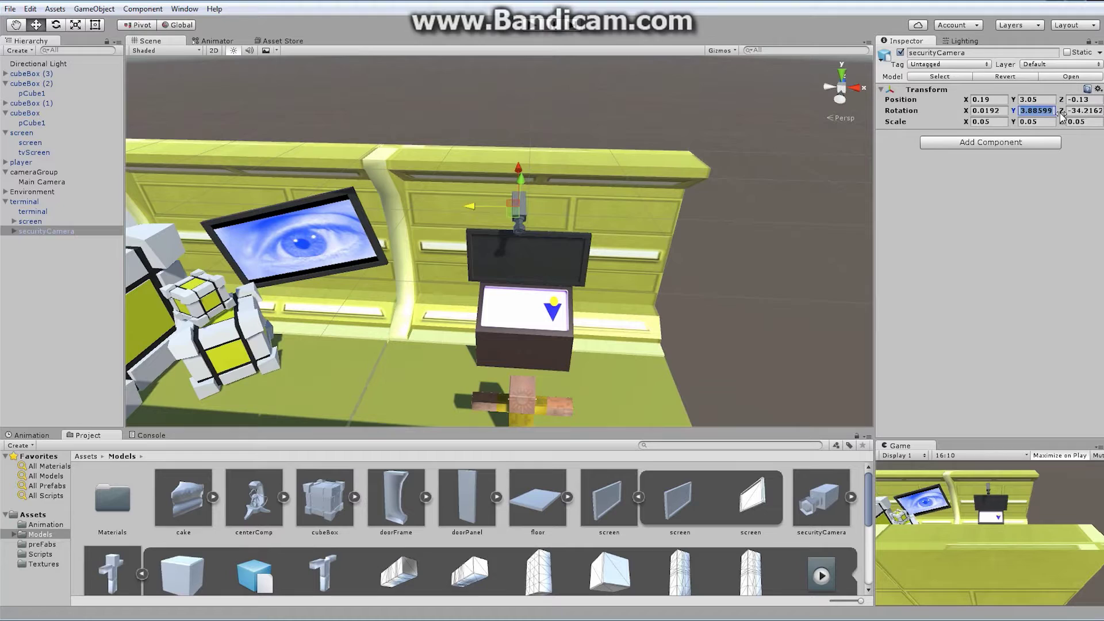
type("-90")
left_click(1080, 110)
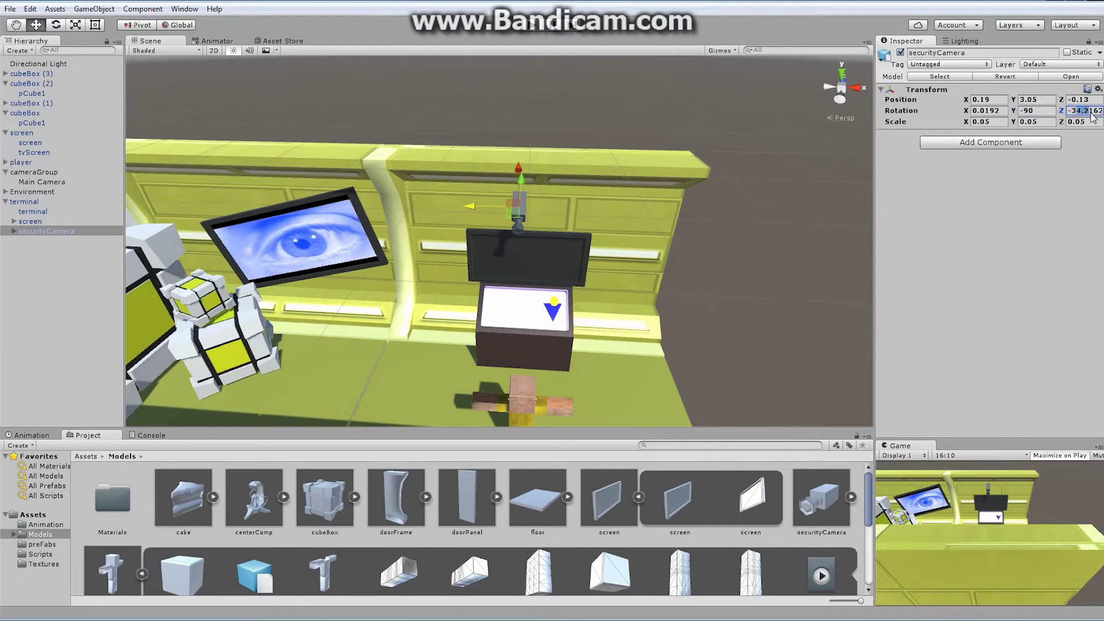
type("-35")
left_click_drag(613, 280, 1006, 79, "alt")
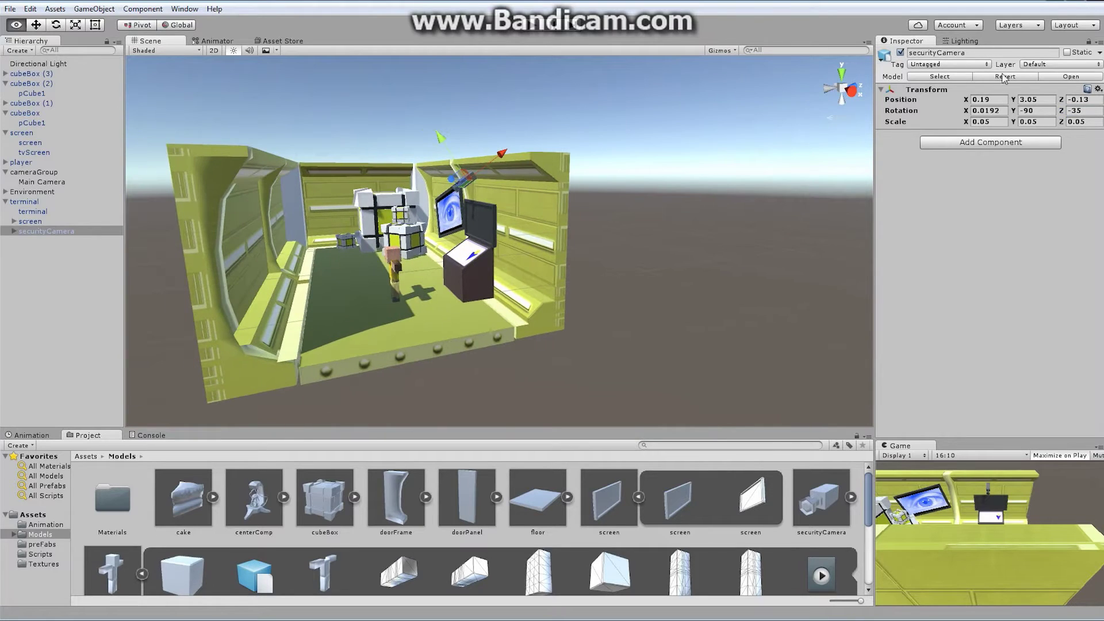
left_click(1000, 111)
type("0")
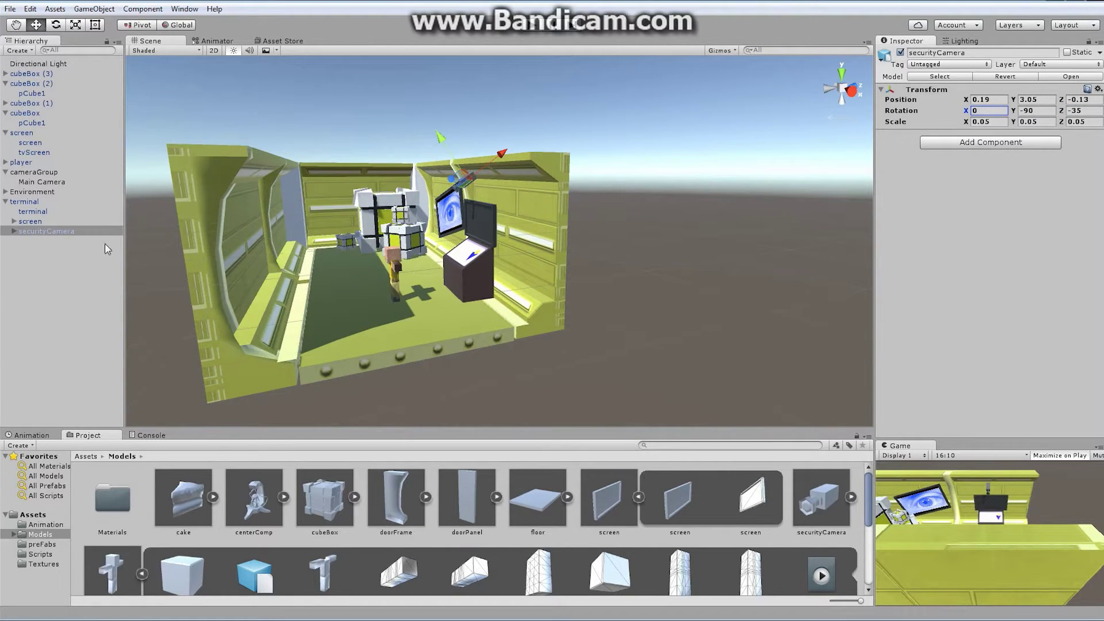
Add a Physics > Box Collider to the terminal's body mesh.
left_click(31, 204)
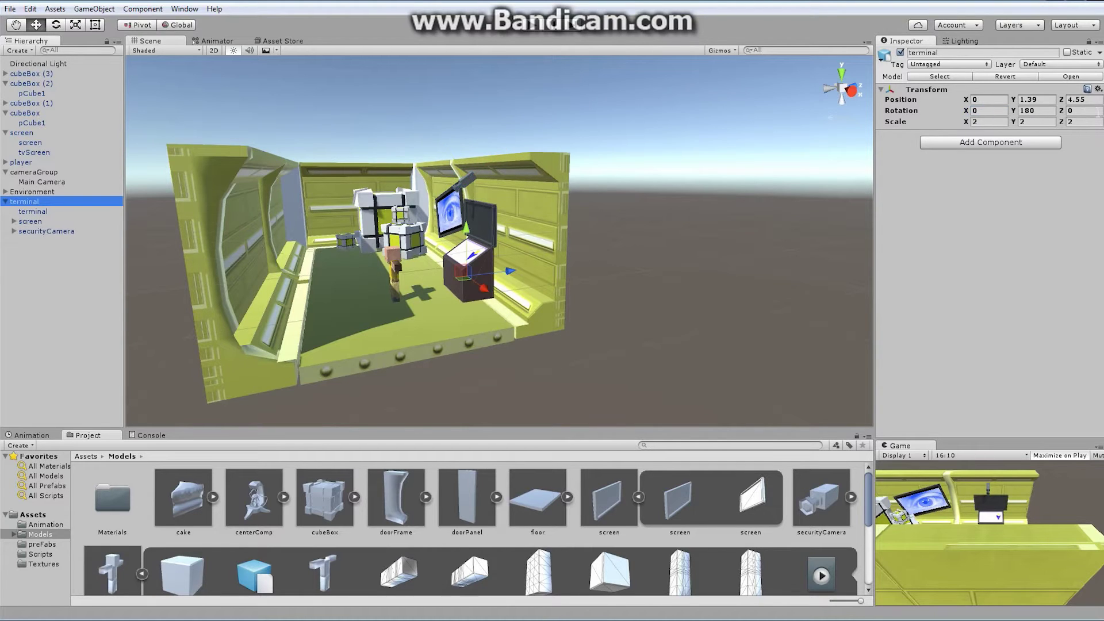
left_click(34, 213)
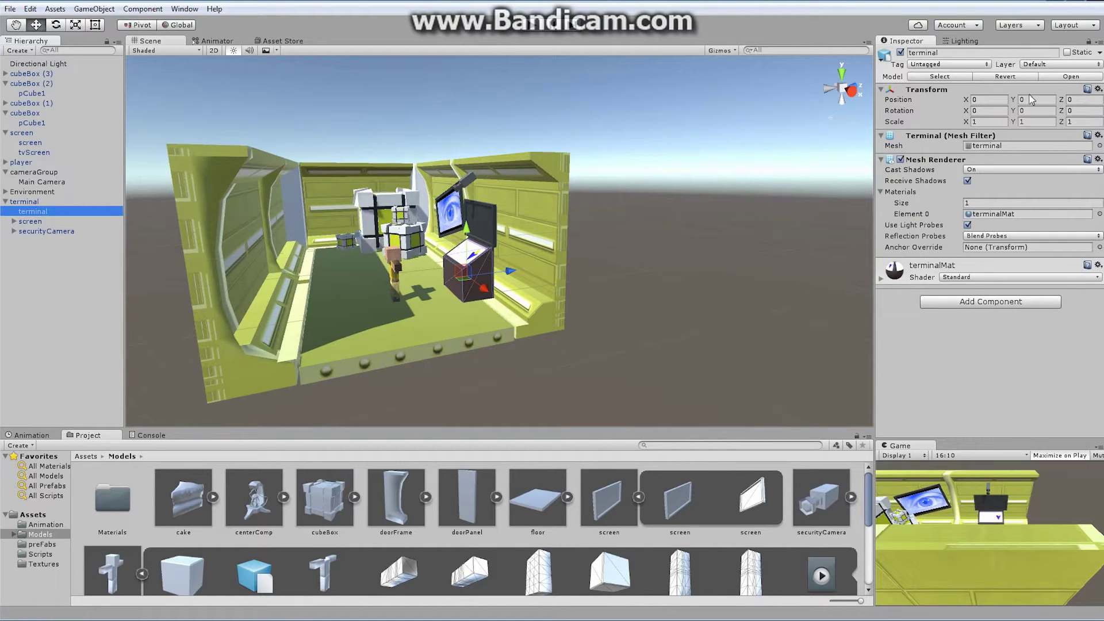
left_click(963, 303)
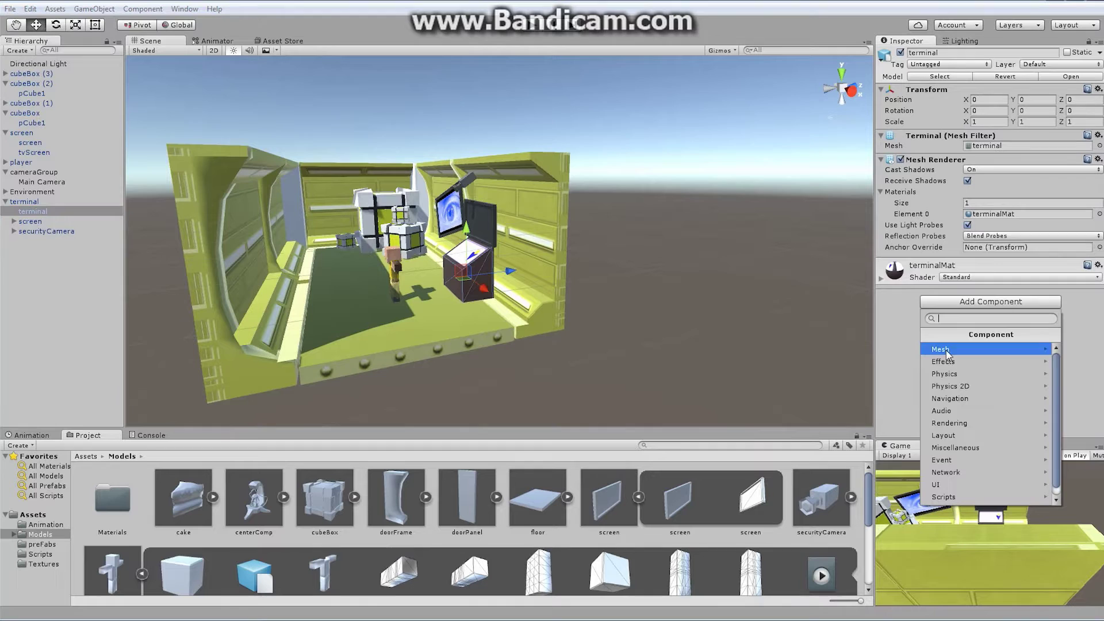
left_click(950, 374)
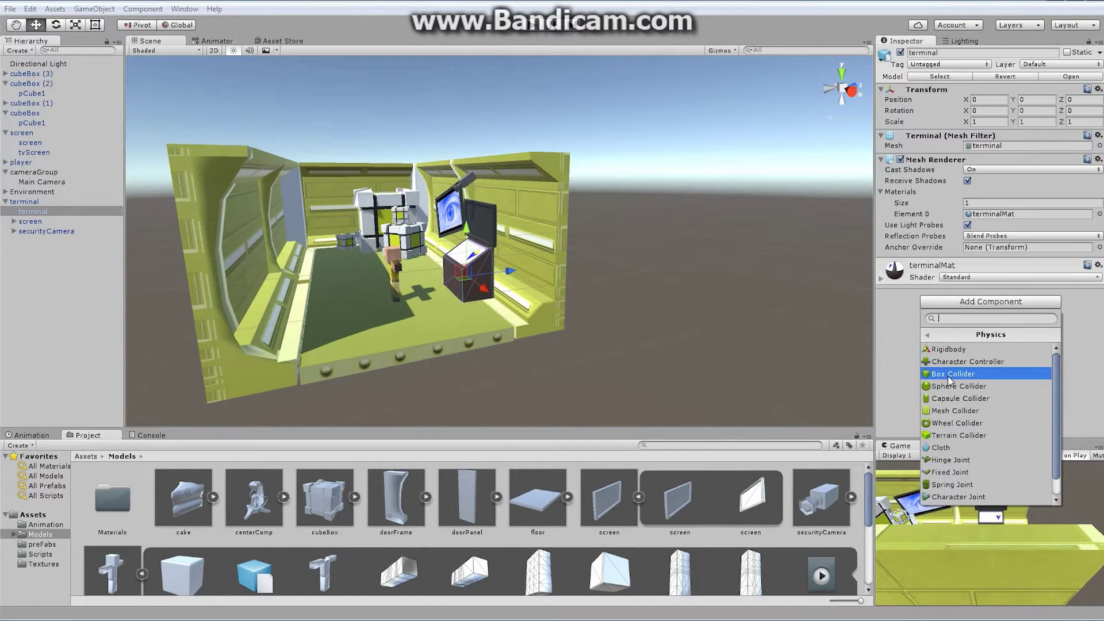
left_click(949, 375)
right_click_drag(351, 151, 444, 279)
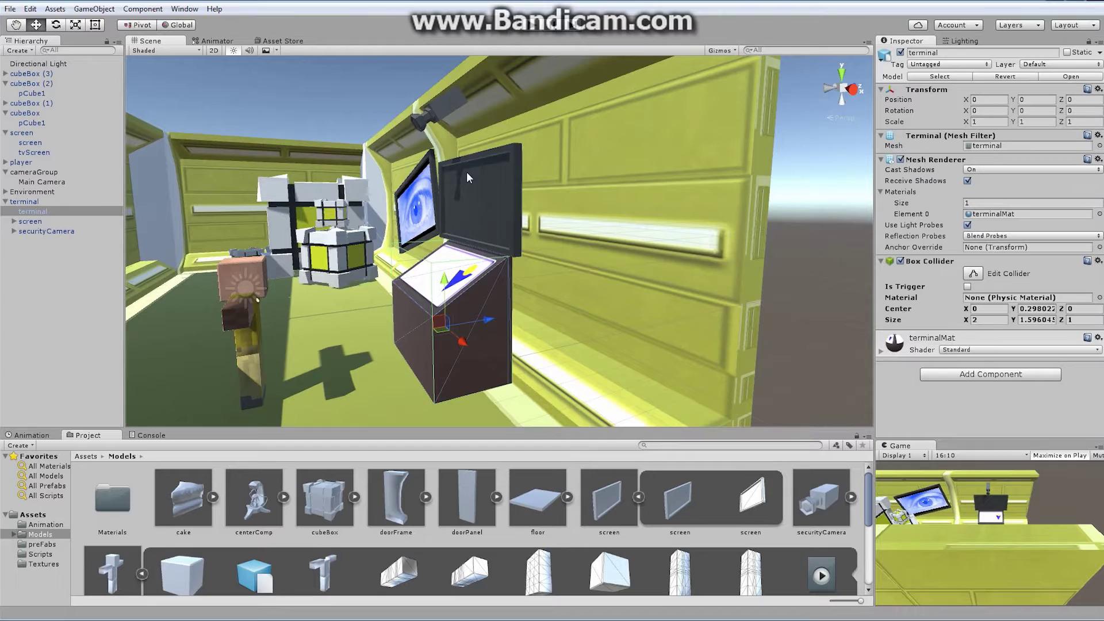
Create a 3D Plane, parent it under the terminal's screen, and name it compScreen.
left_click(30, 221)
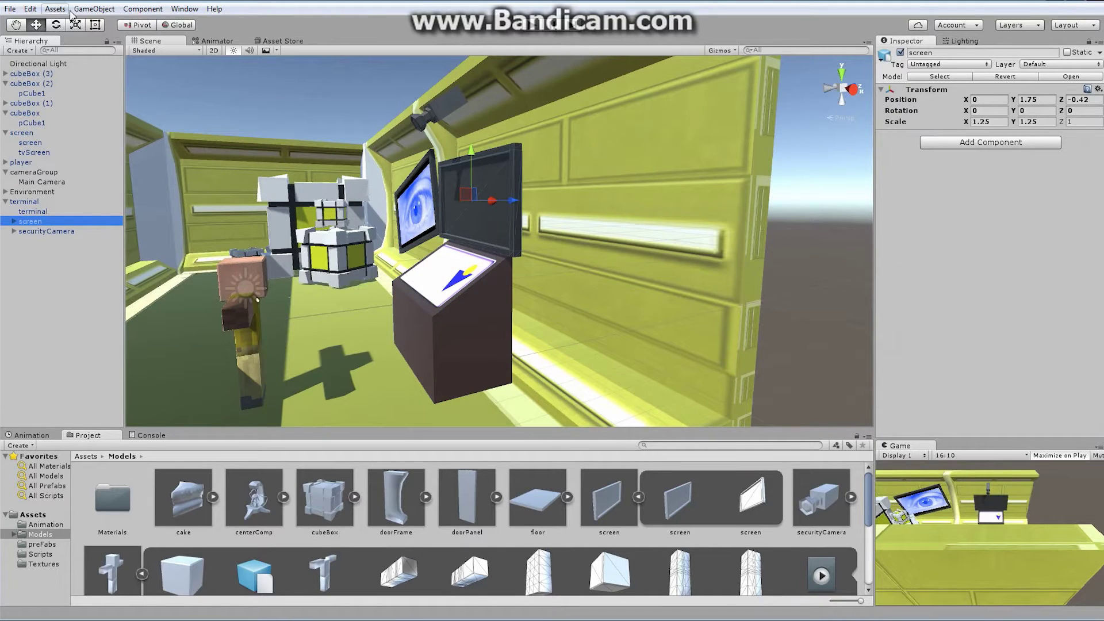
left_click(104, 12)
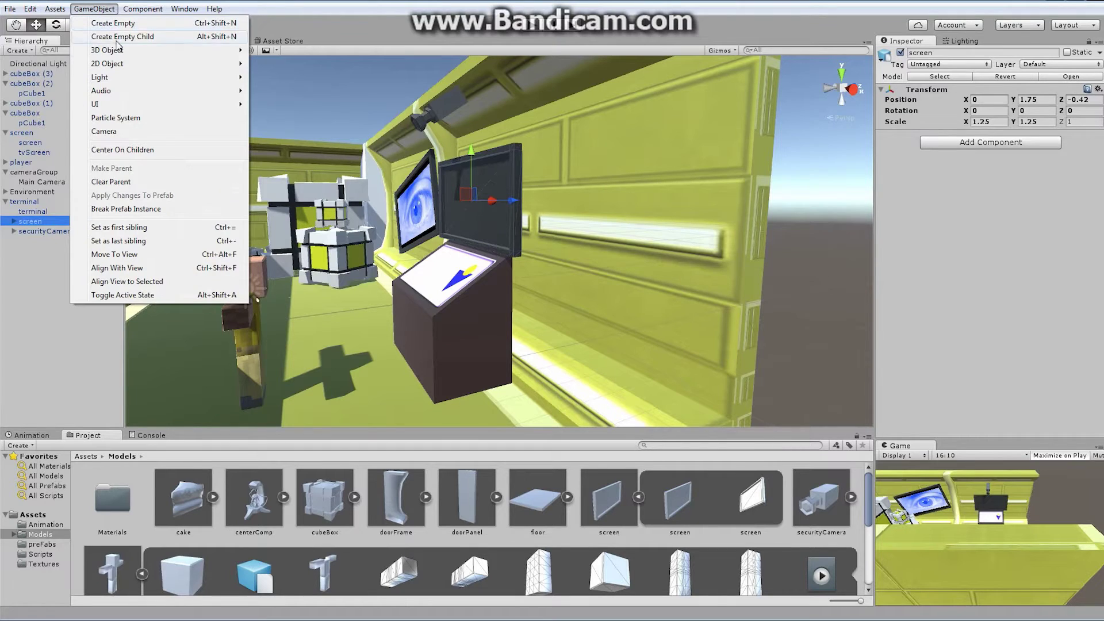
mouse_move(121, 50)
left_click(273, 104)
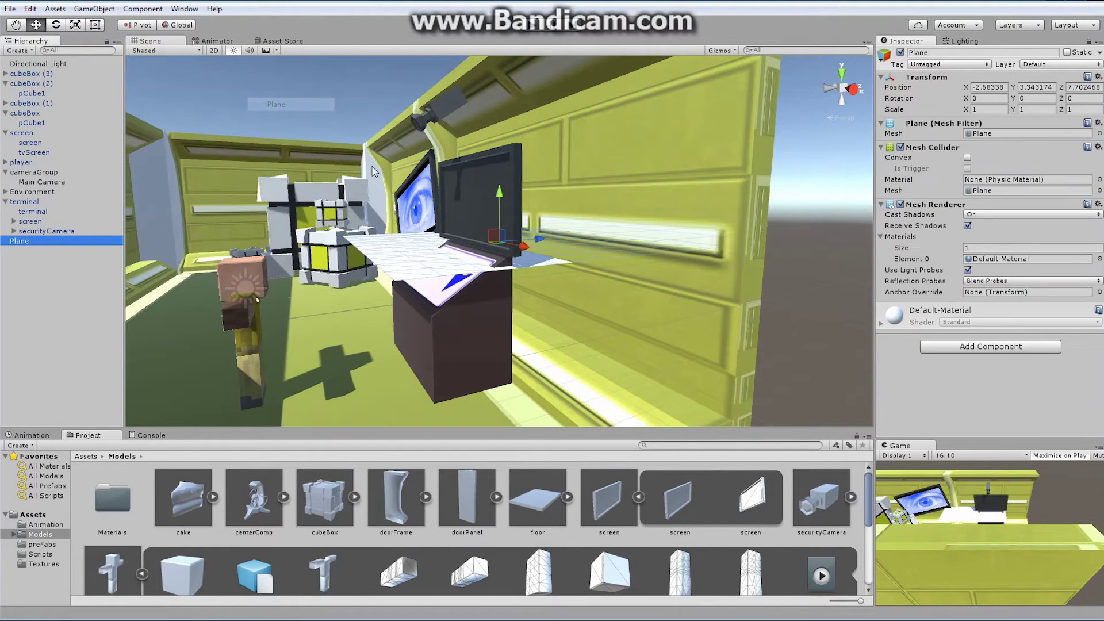
left_click_drag(16, 242, 48, 230)
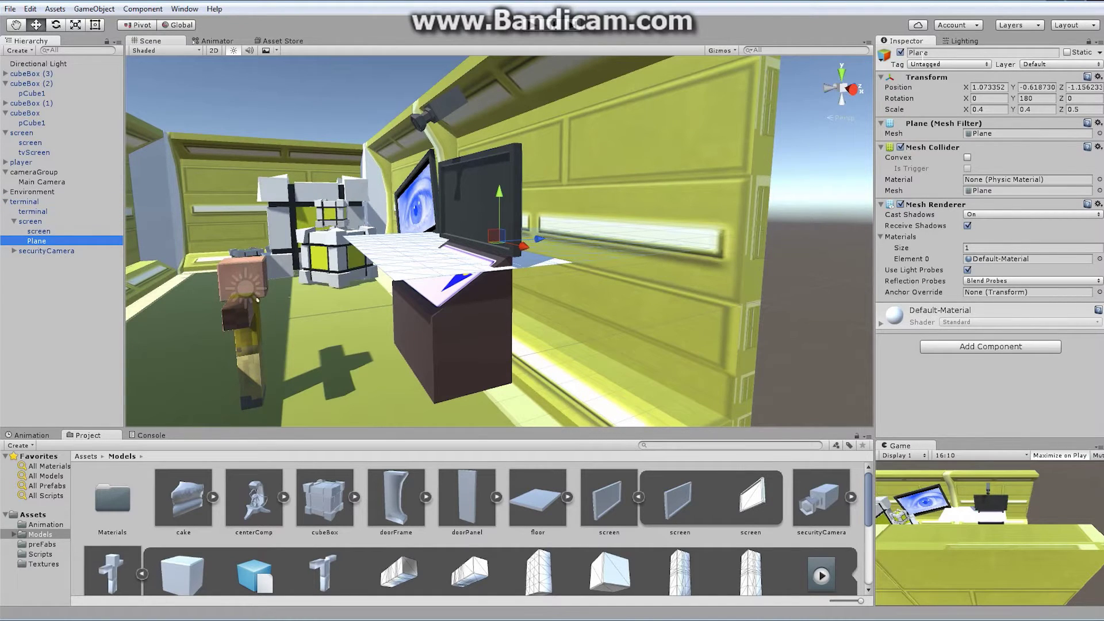
left_click(977, 52)
type("compScreen")
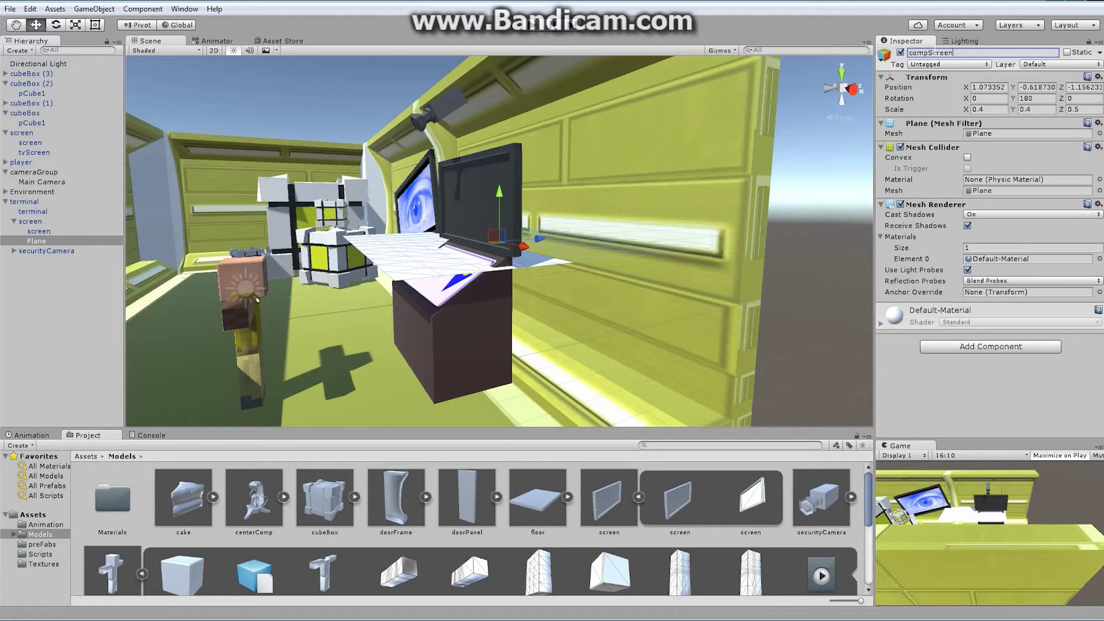
key("Return")
Set compScreen's scale to 0.18, 0.4, 0.1.
key("alt")
left_click_drag(488, 234, 437, 245, "alt")
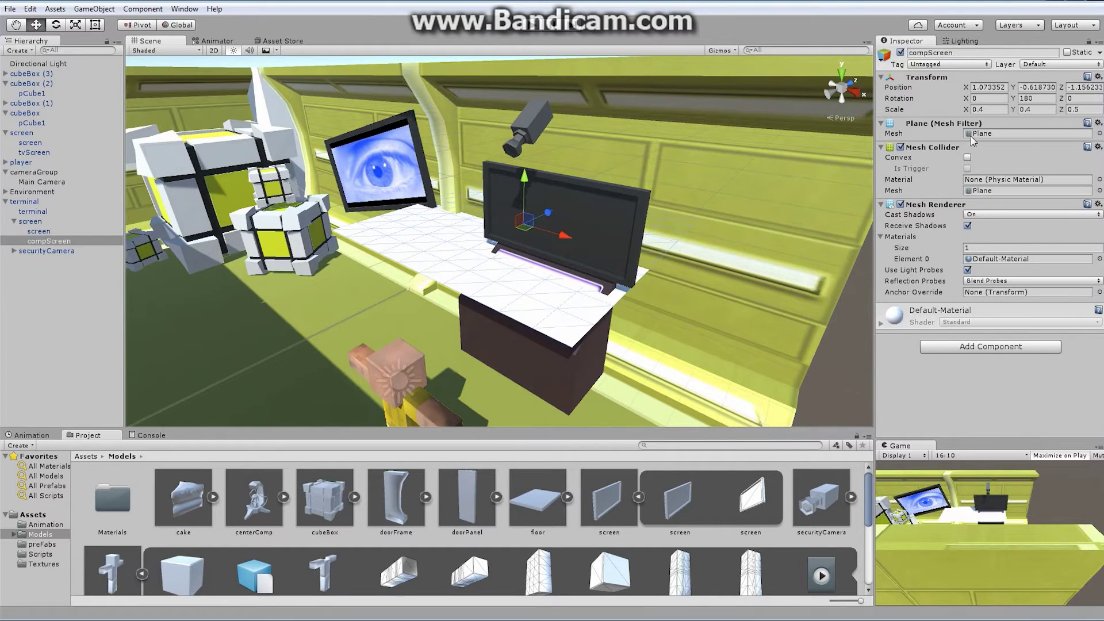
left_click(981, 109)
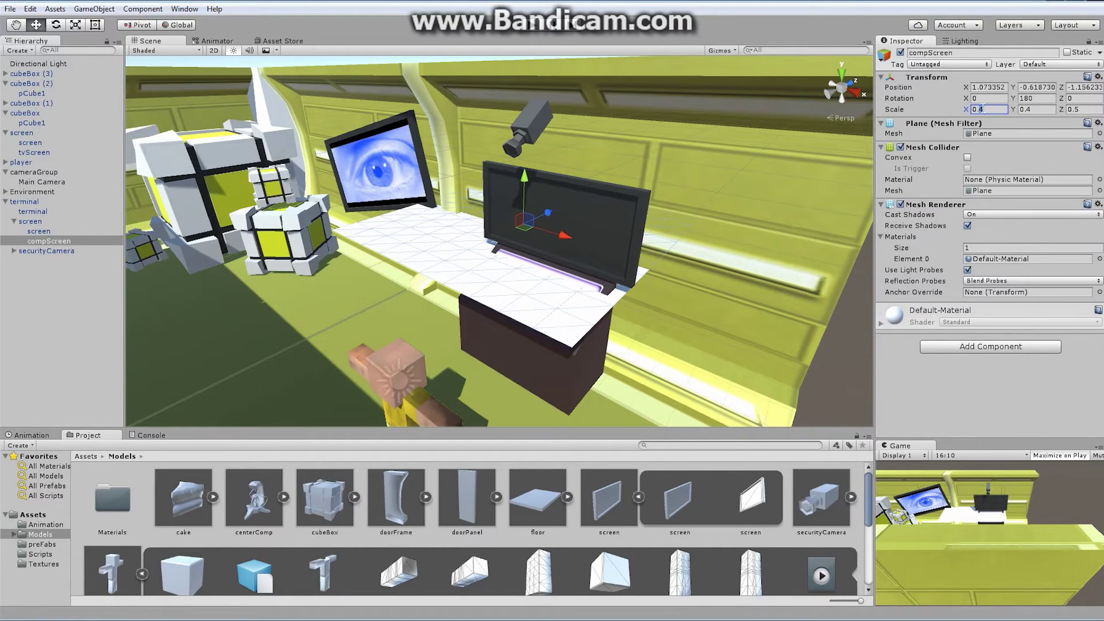
key("BackSpace")
type("1")
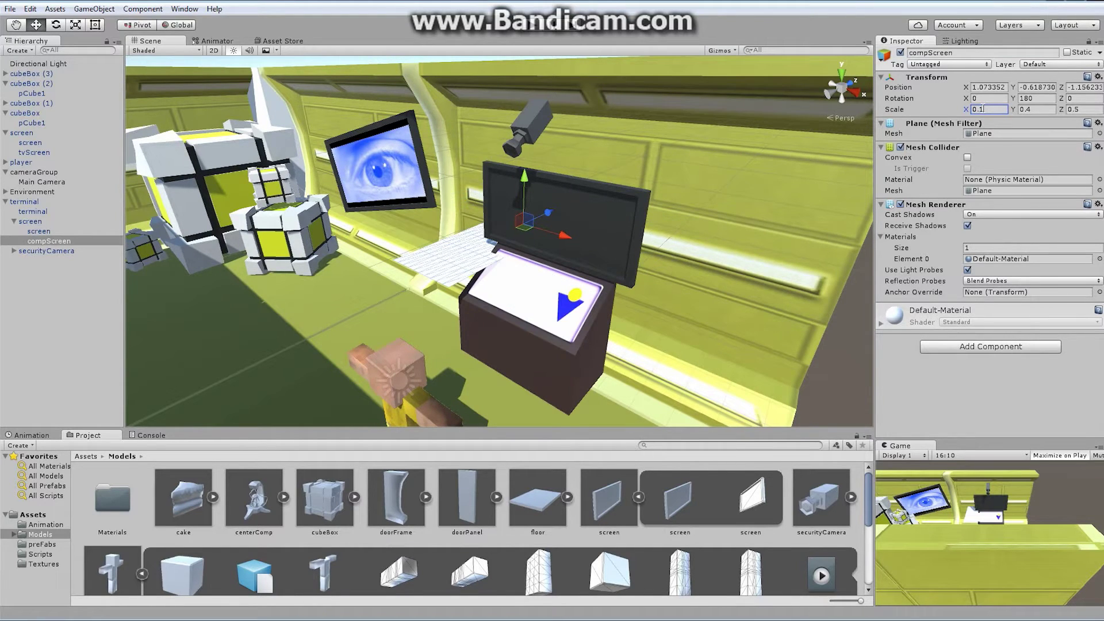
type("8")
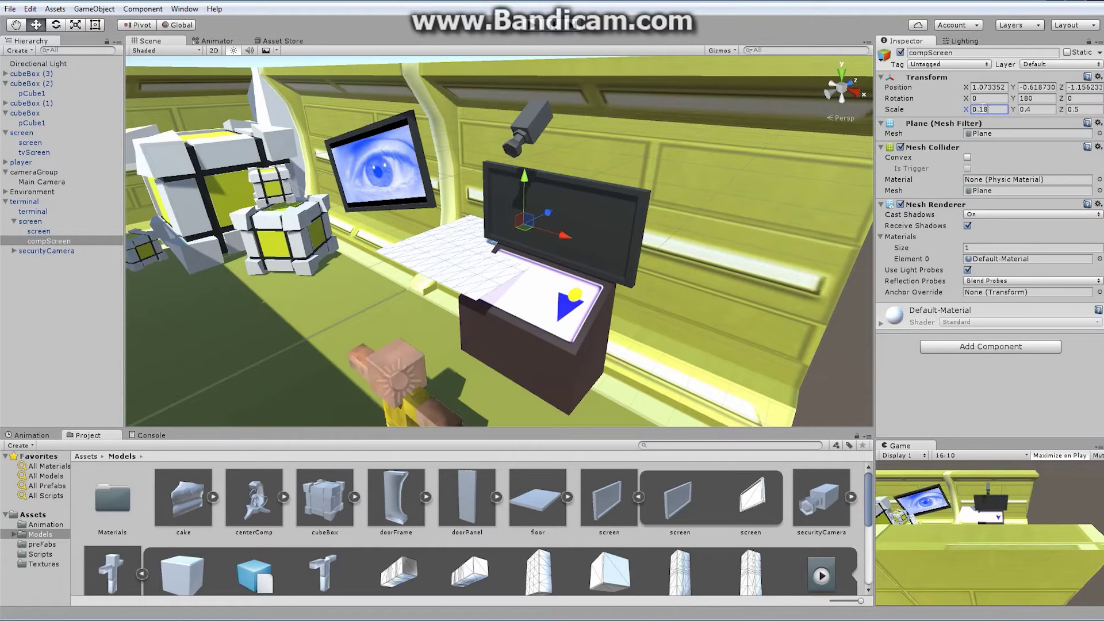
left_click(1033, 112)
left_click(1083, 111)
type("1.")
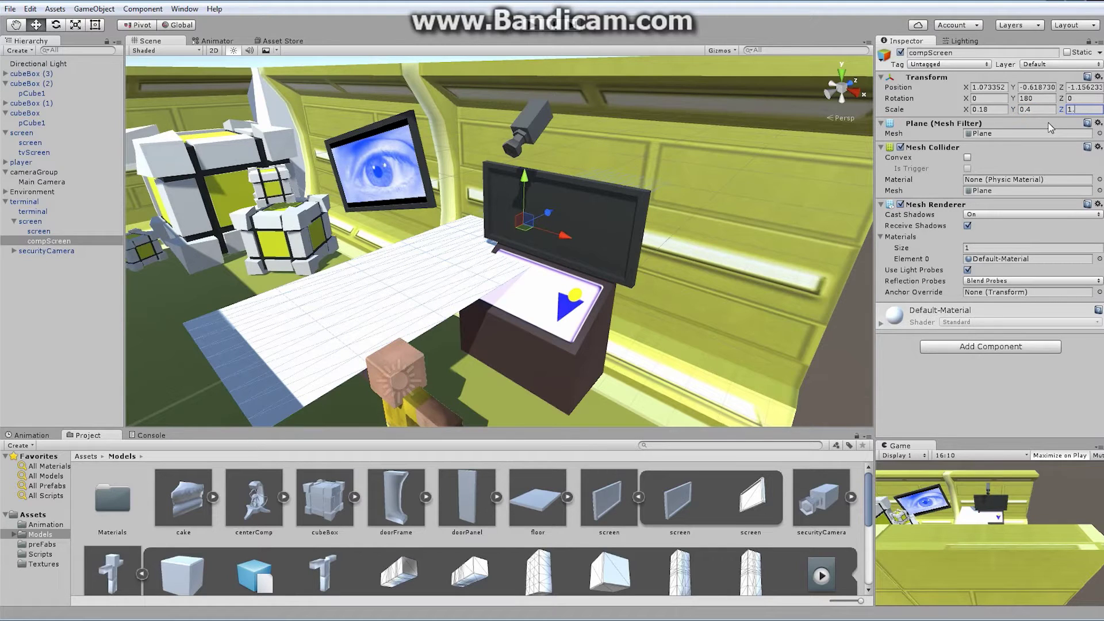
key("BackSpace")
type(".1")
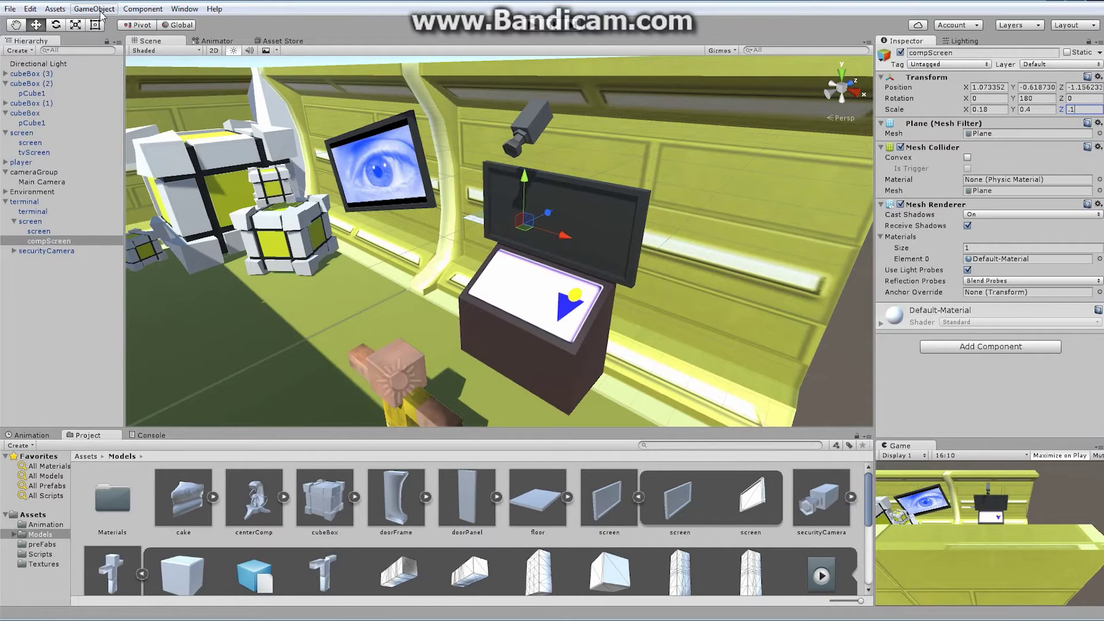
Rotate compScreen to -90 on X.
left_click(56, 25)
left_click_drag(496, 204, 719, 249)
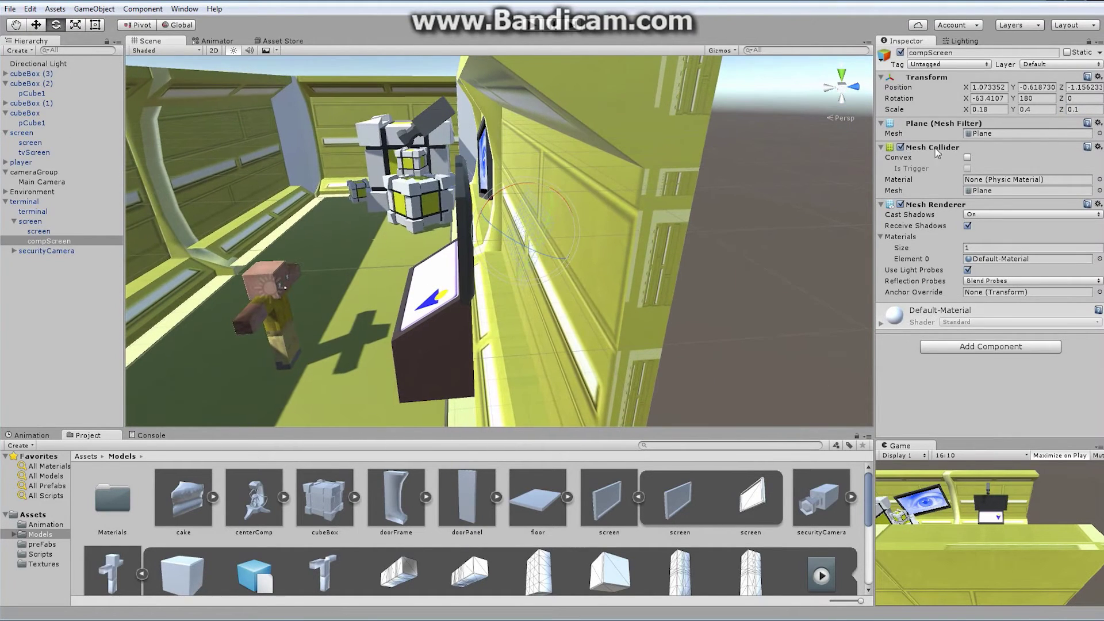
left_click(987, 98)
type("-90")
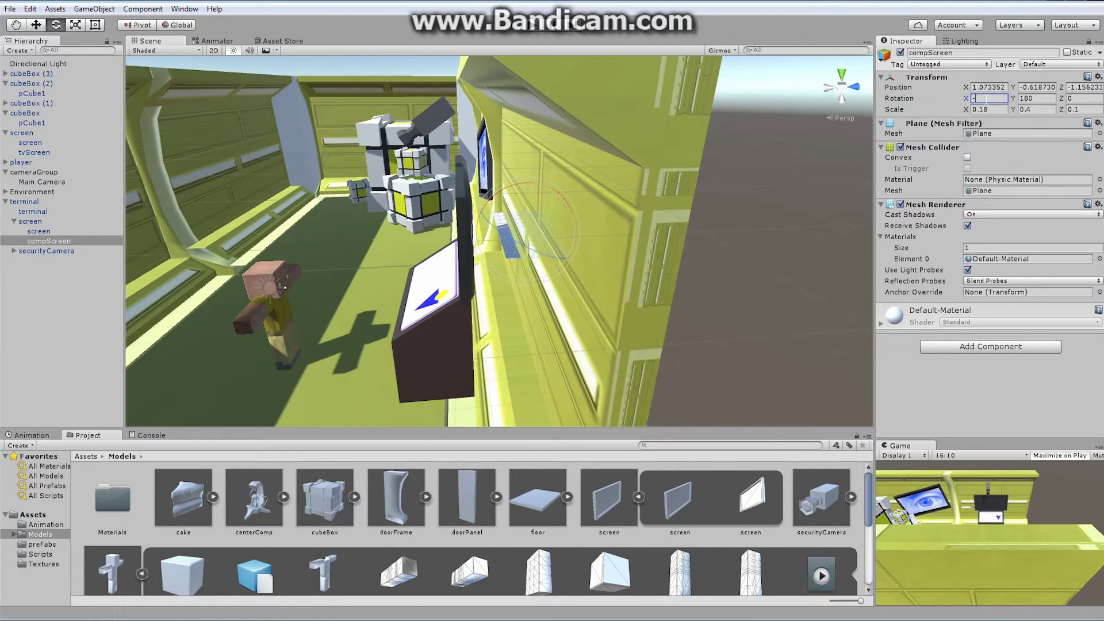
Reset compScreen's position to 0, 0, 0.
left_click(36, 26)
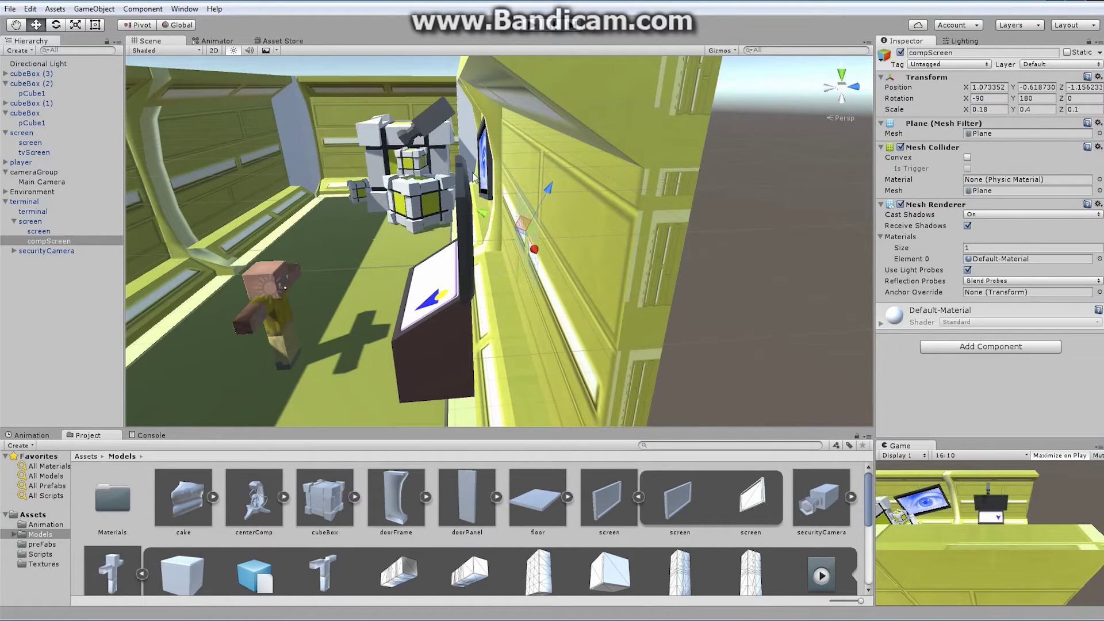
left_click(1002, 87)
type("0")
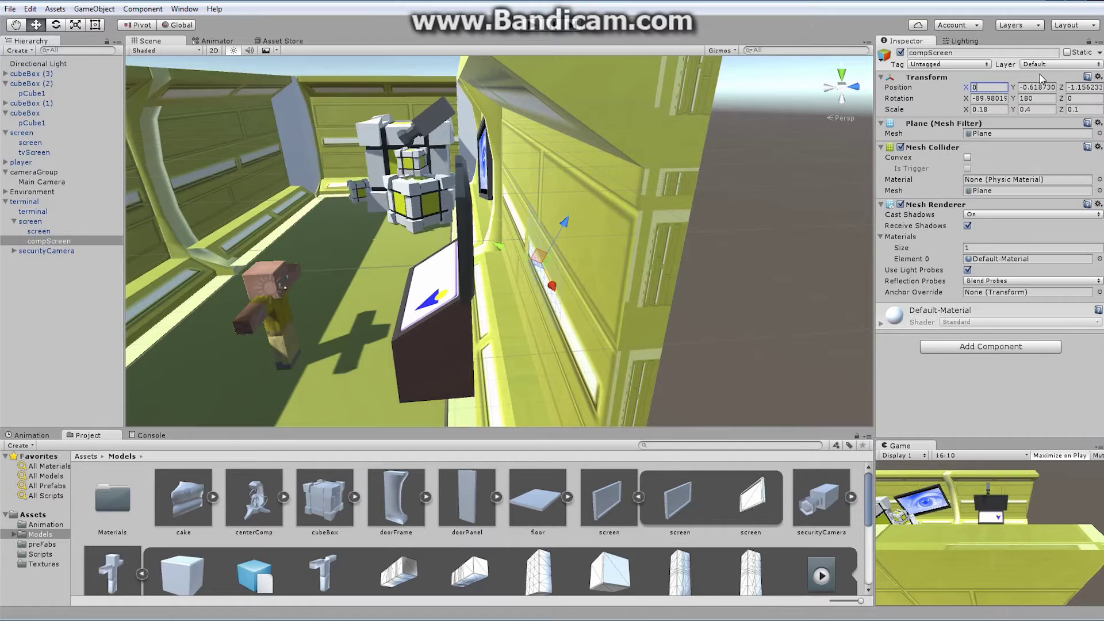
key("Tab")
type("0")
key("Tab")
type("0")
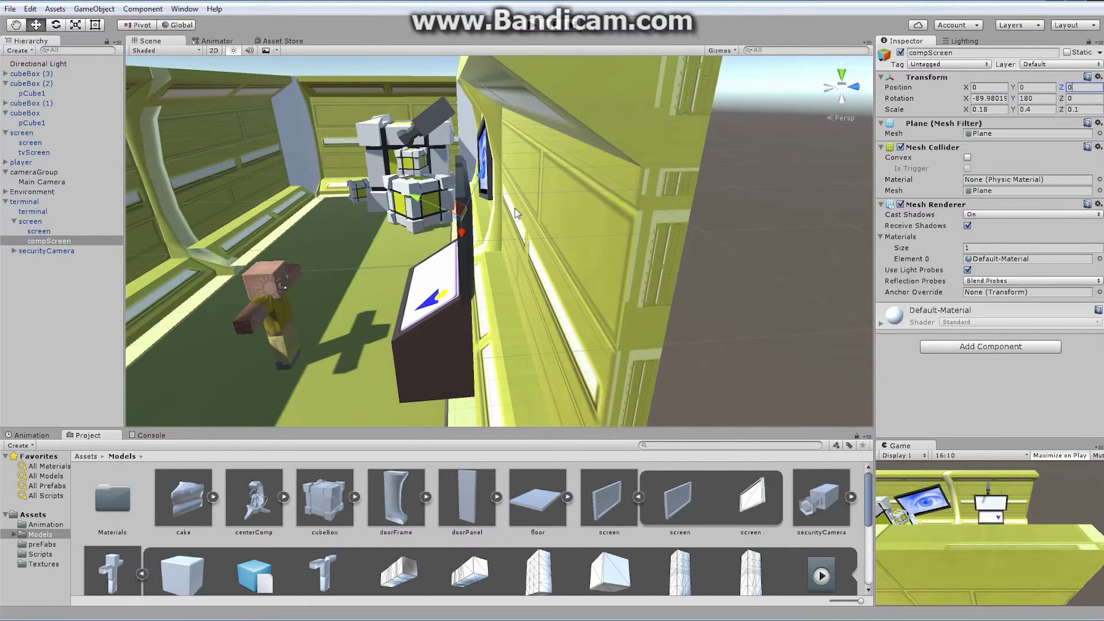
type("f")
Orbit around compScreen to check how it fits the monitor frame.
left_click_drag(696, 179, 698, 142, "alt")
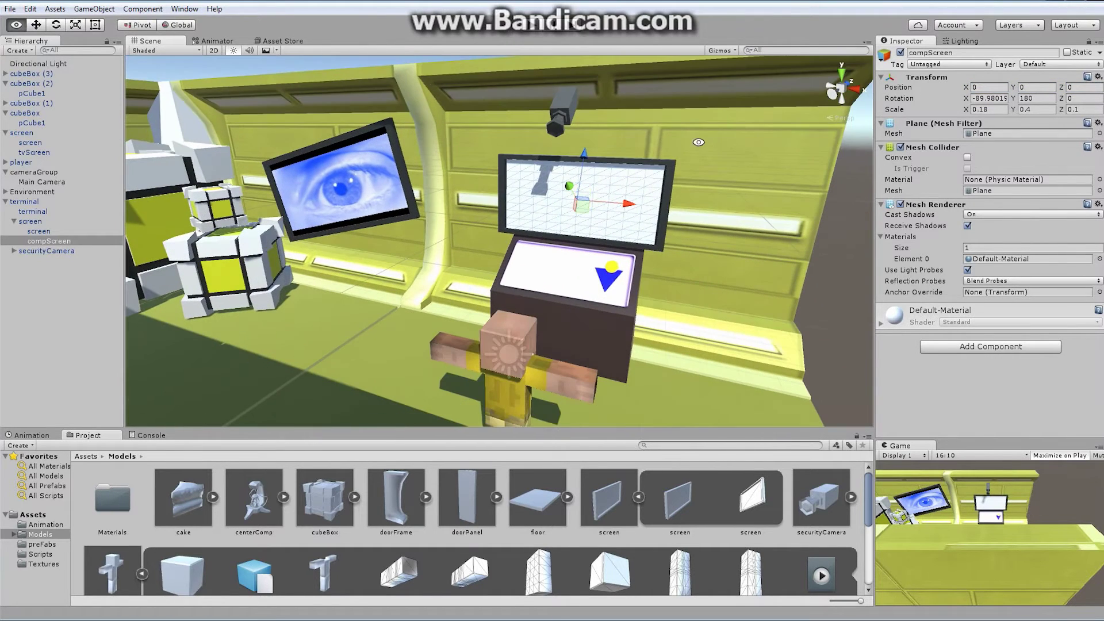
left_click(188, 27)
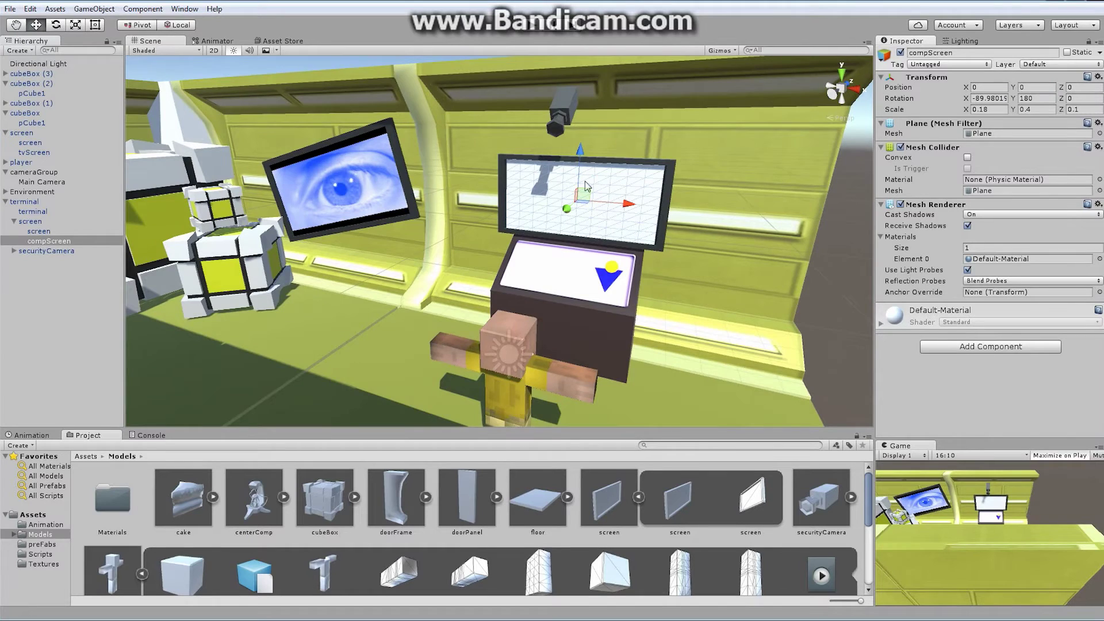
left_click_drag(242, 92, 288, 69, "alt")
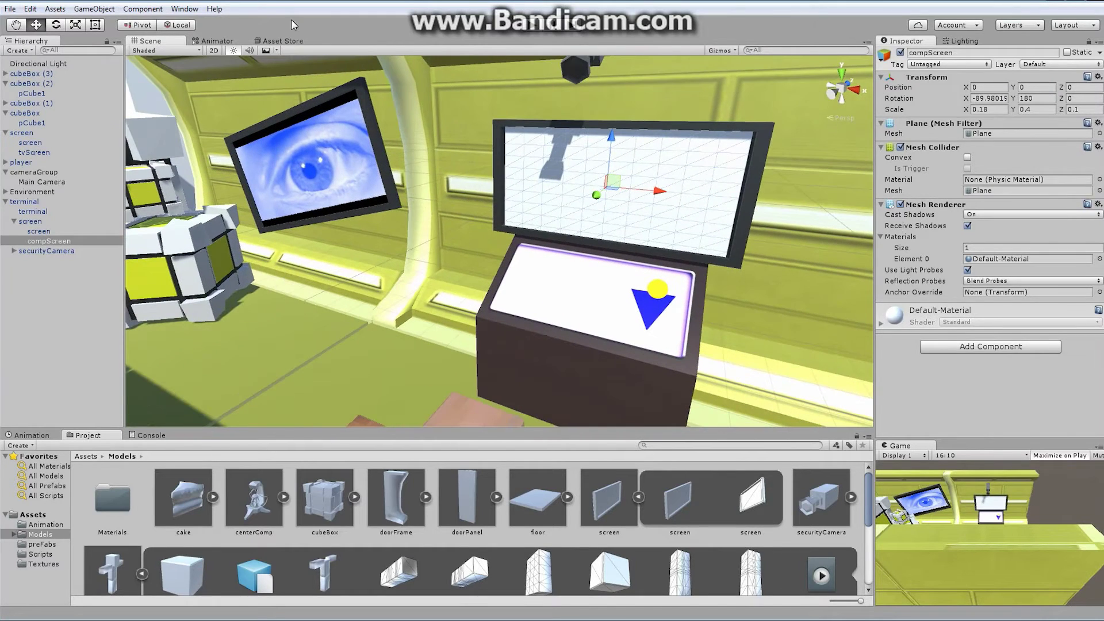
left_click(183, 24)
left_click_drag(613, 159, 604, 213, "alt")
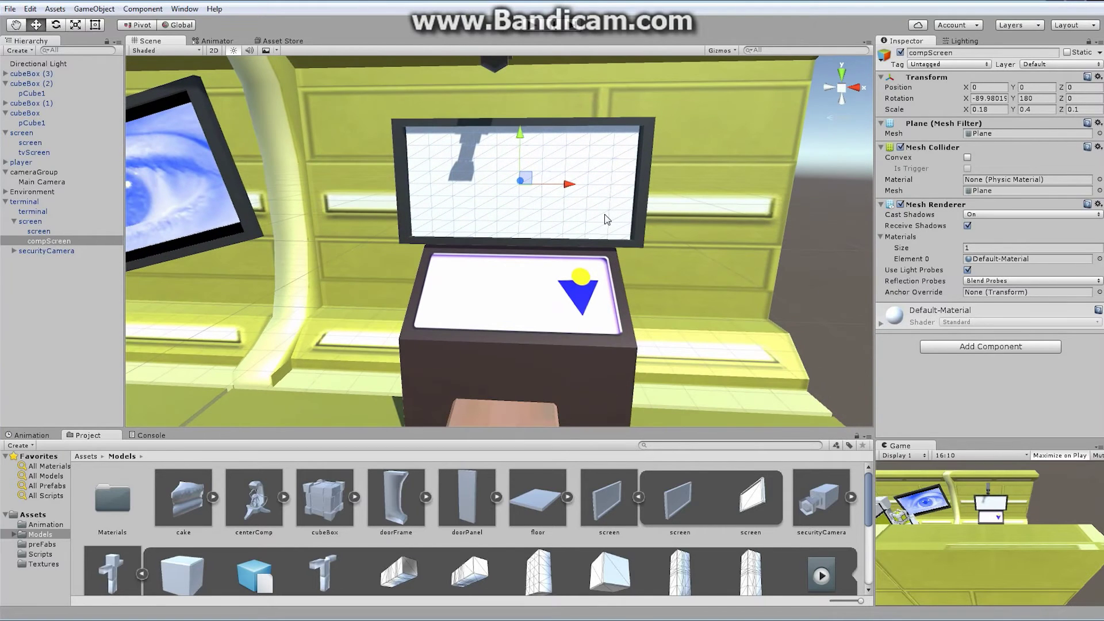
right_click_drag(406, 221, 499, 178, "alt")
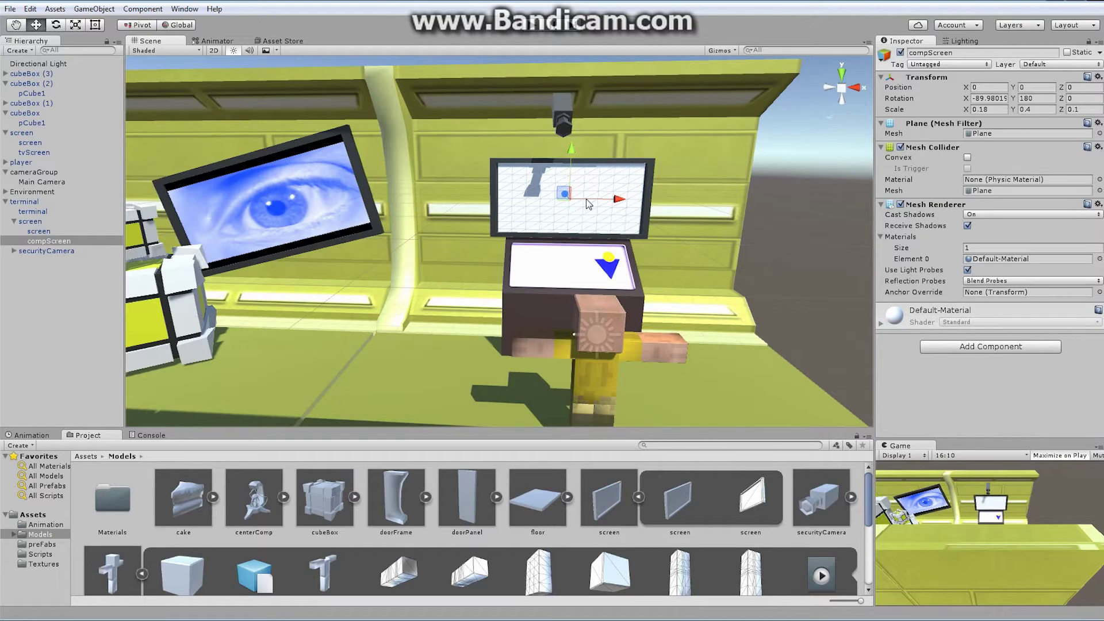
left_click(36, 316)
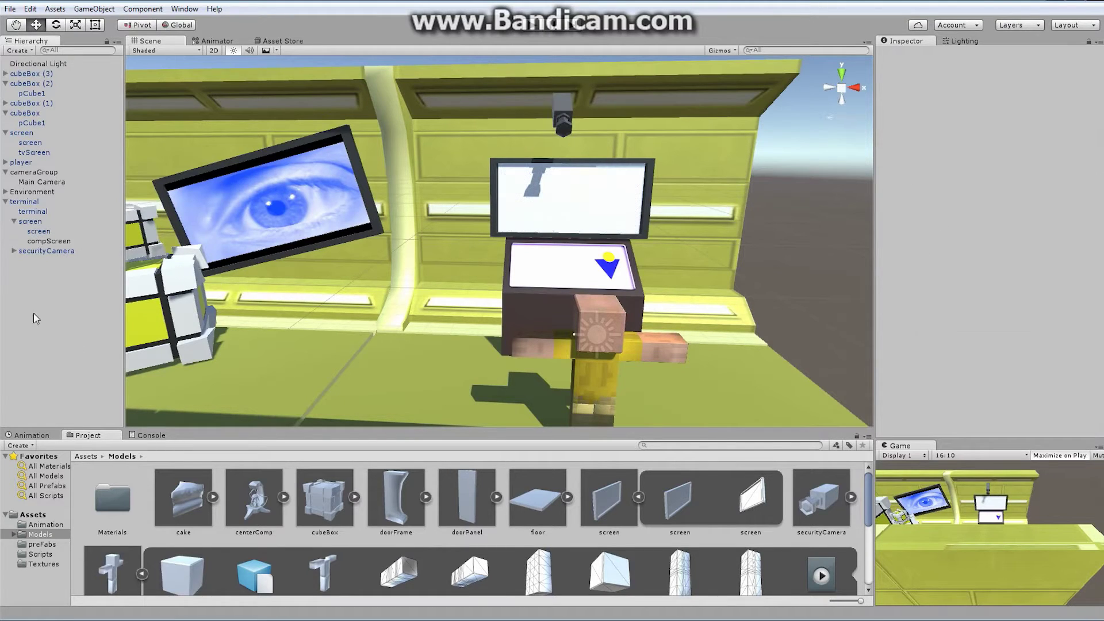
left_click(95, 9)
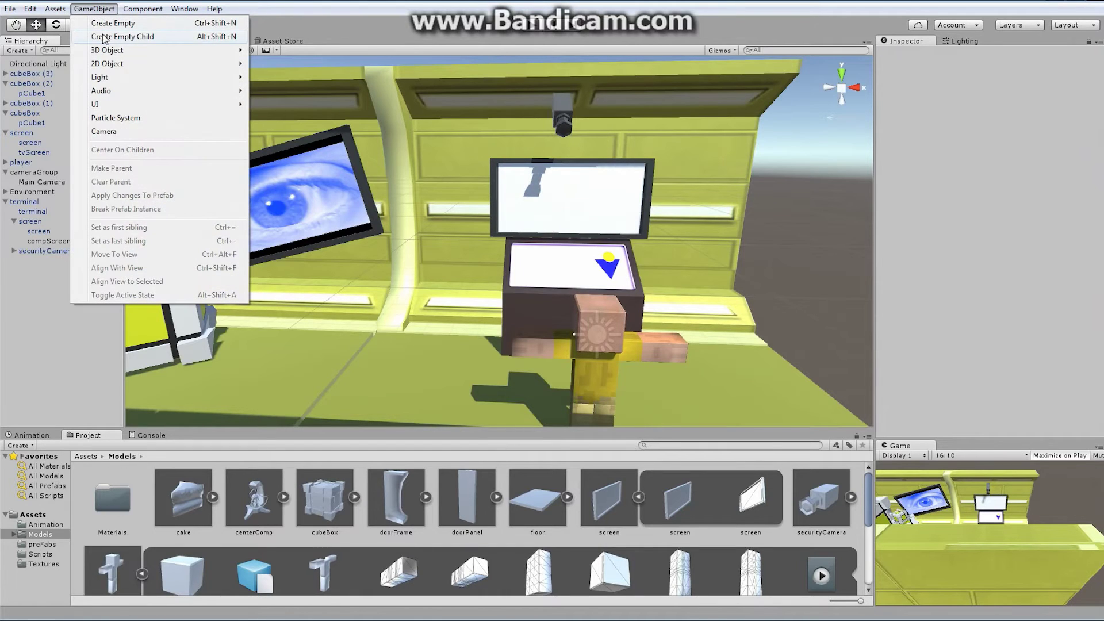
left_click(110, 133)
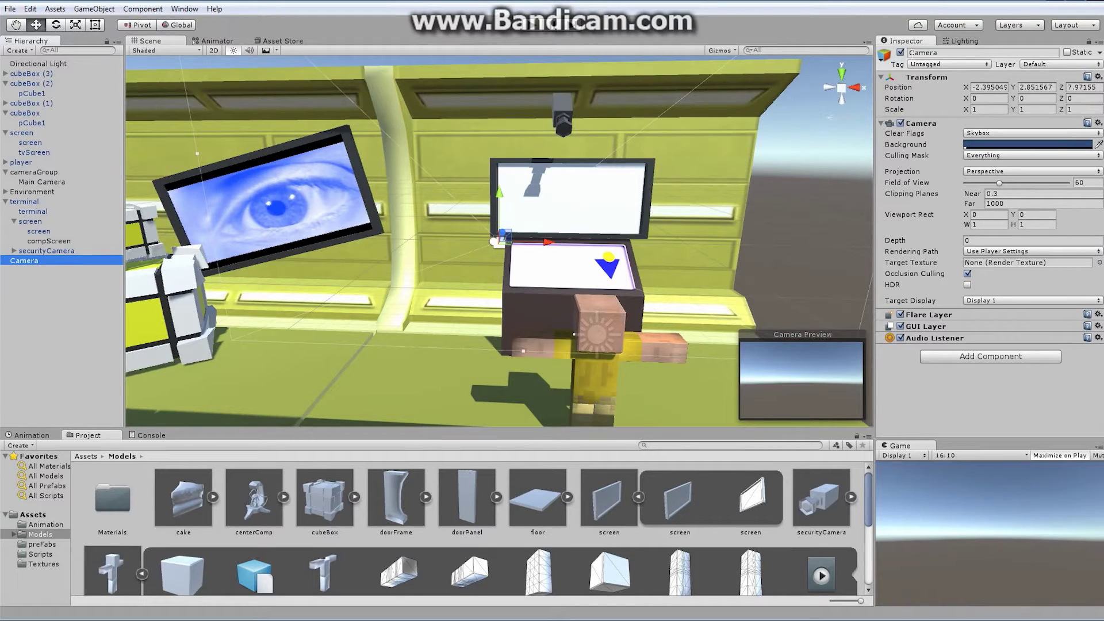
left_click(923, 52)
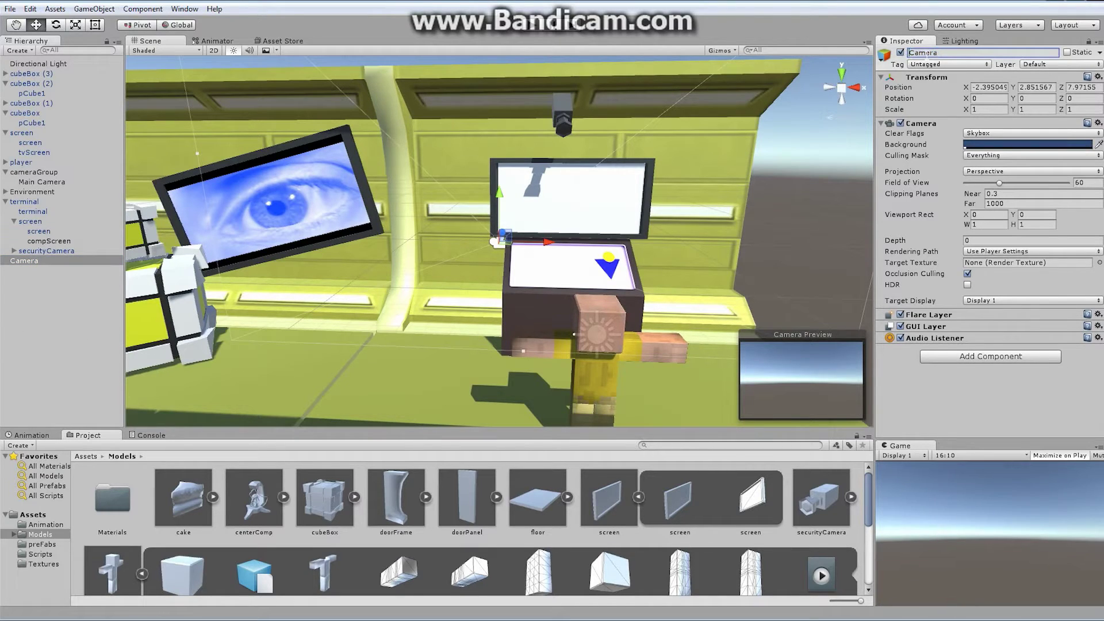
type("comp")
key("Return")
left_click_drag(20, 261, 23, 202)
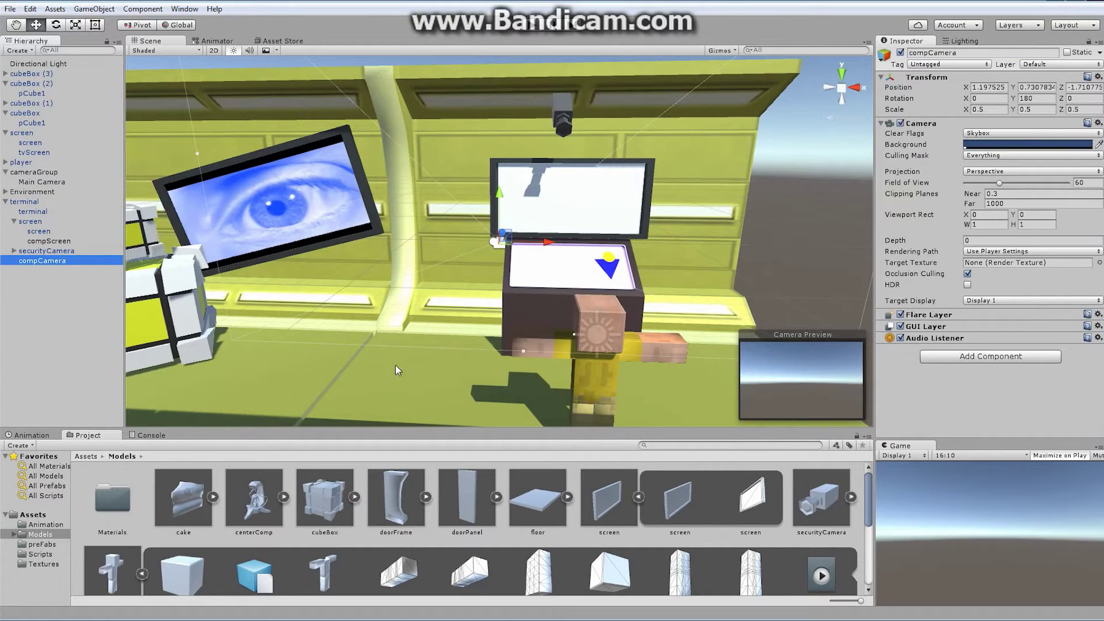
key("f")
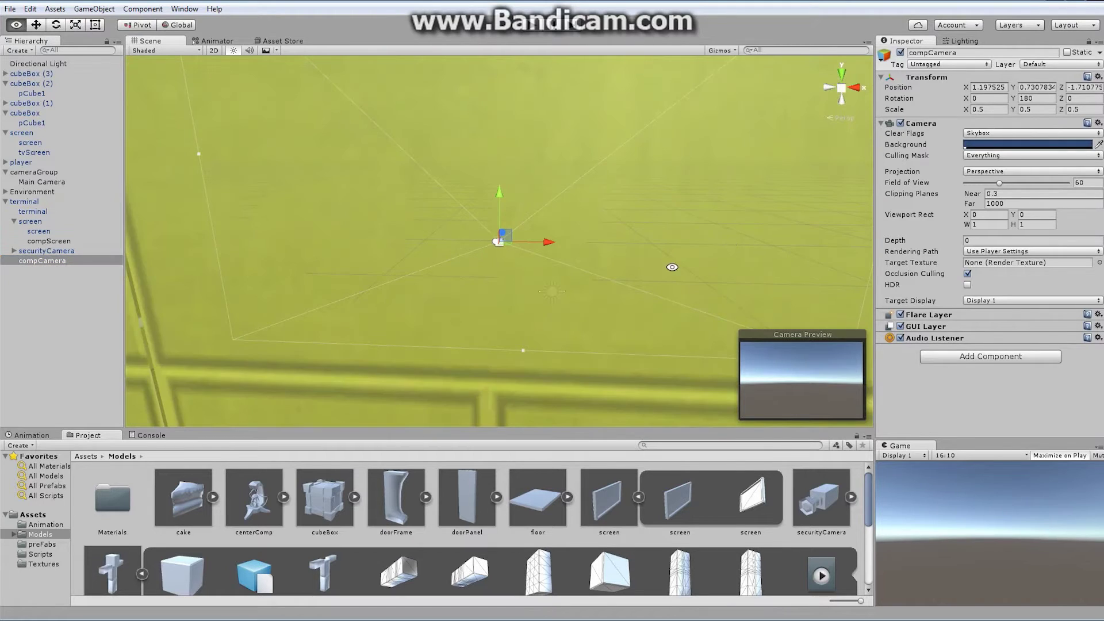
scroll(668, 263, "down", 5)
left_click_drag(667, 263, 598, 350, "alt")
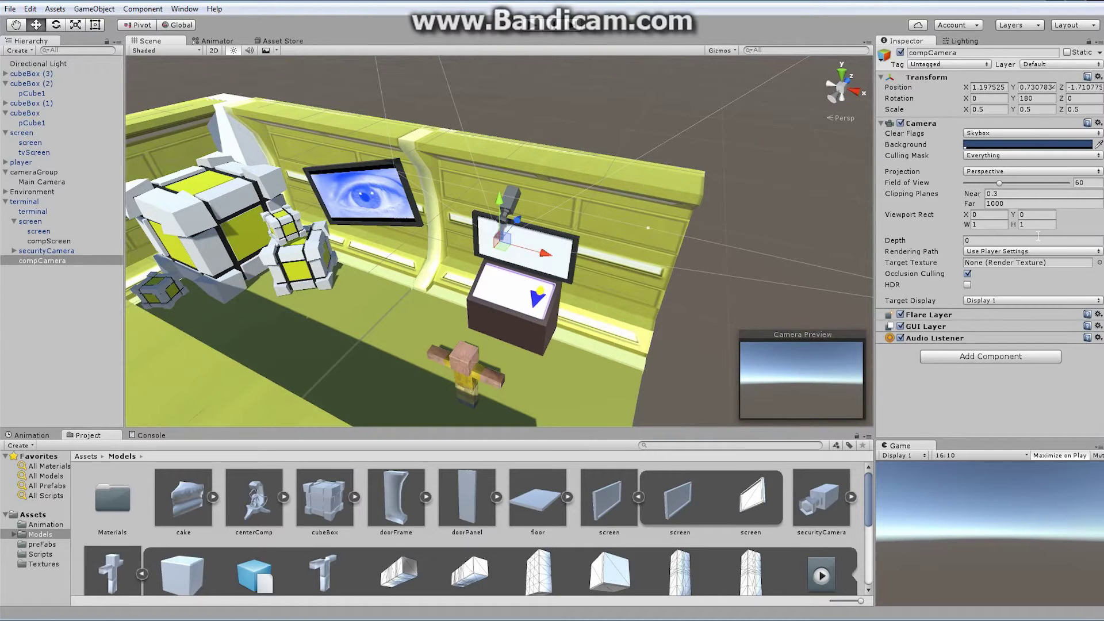
left_click(991, 240)
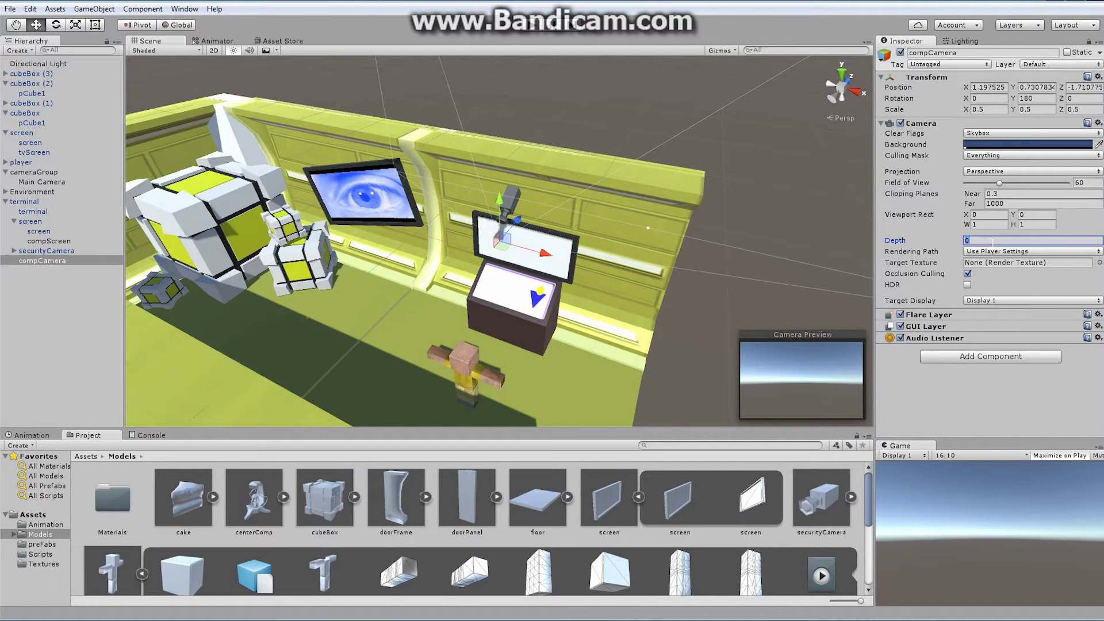
type("-10")
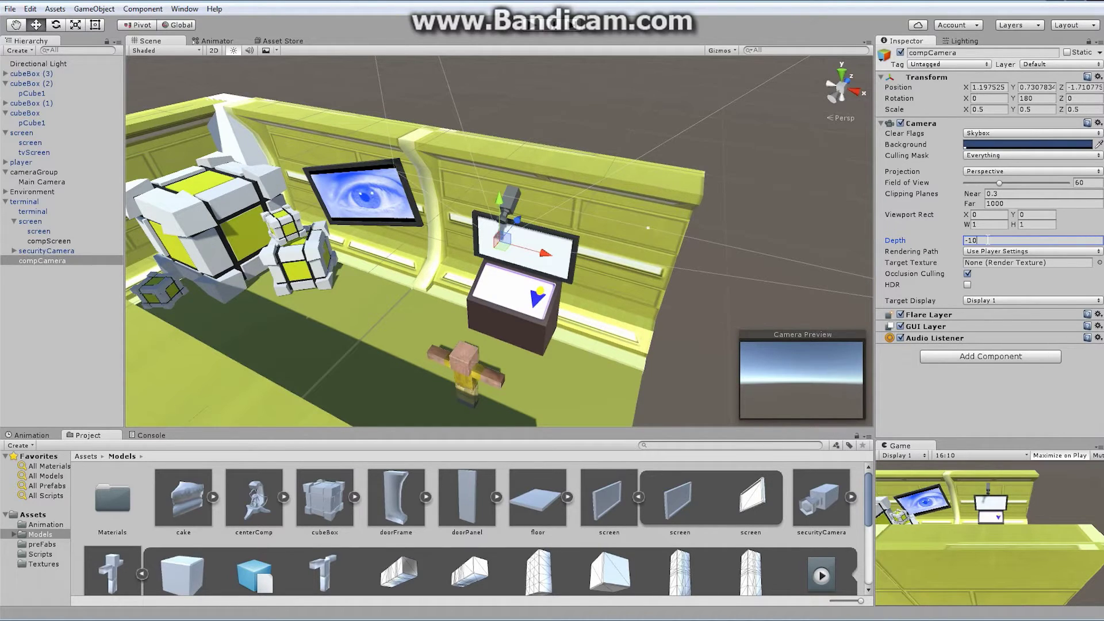
key("BackSpace")
key("BackSpace")
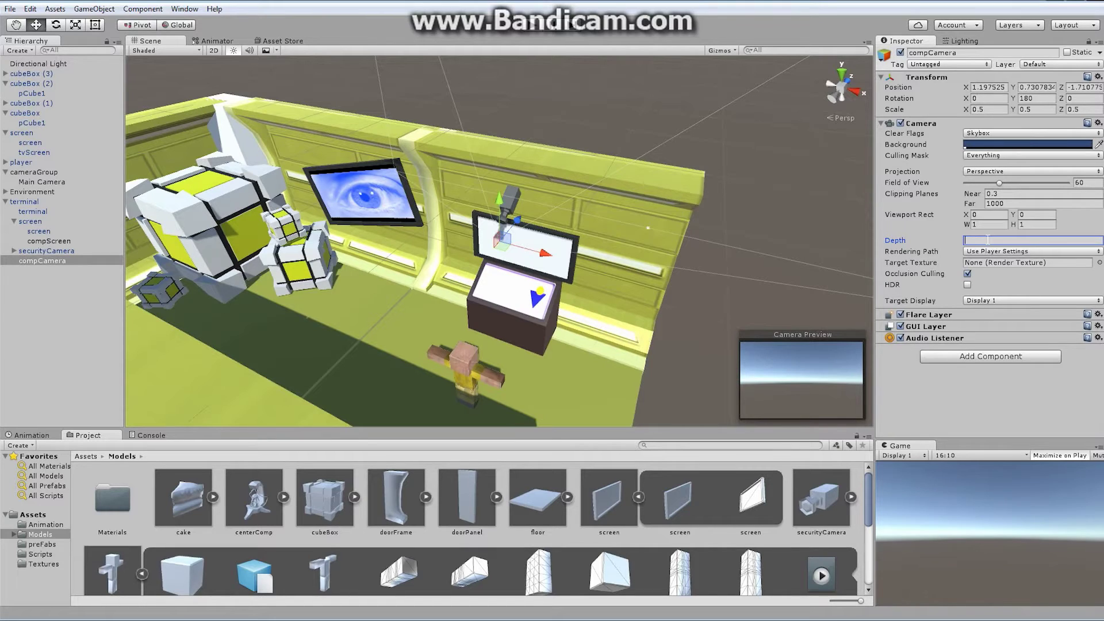
type("0")
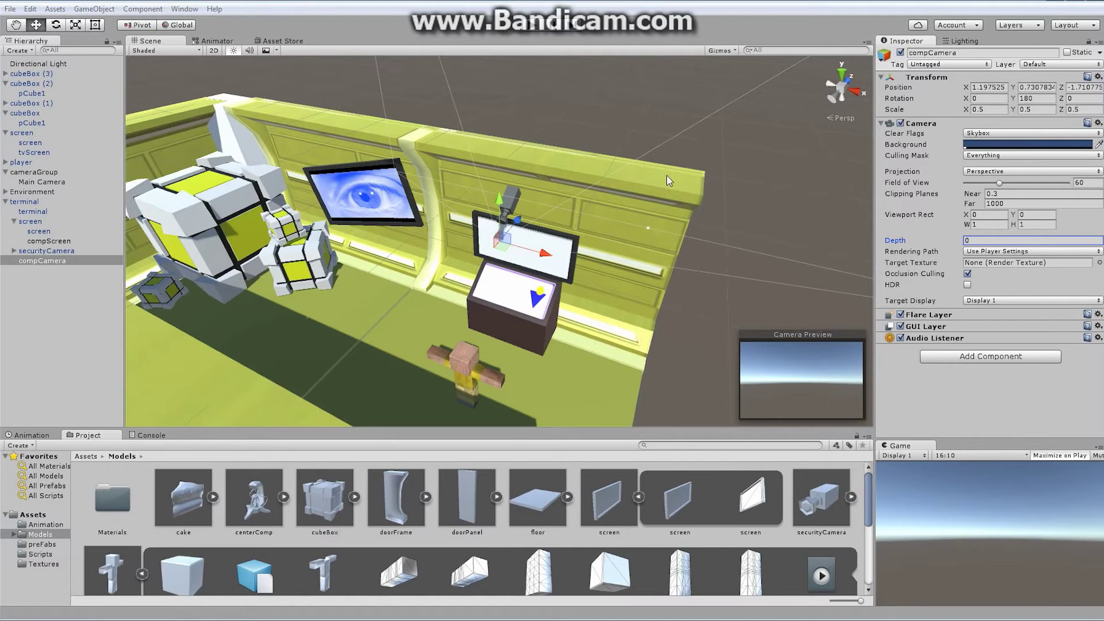
Create a Render Texture named terminal1 in Models > Materials.
left_click(46, 566)
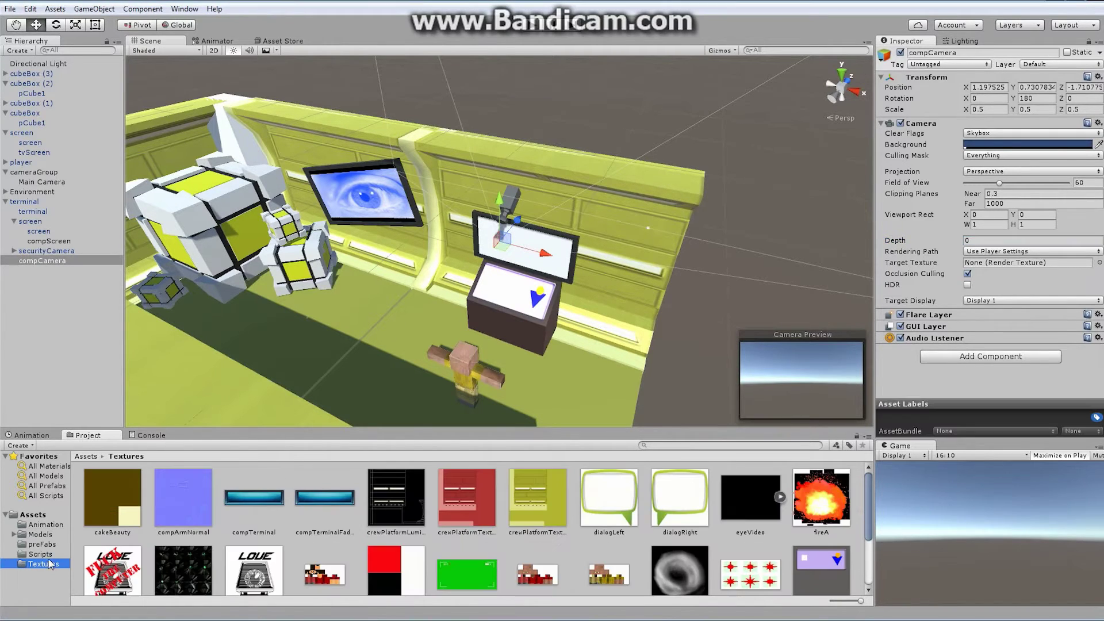
left_click(15, 535)
left_click(50, 545)
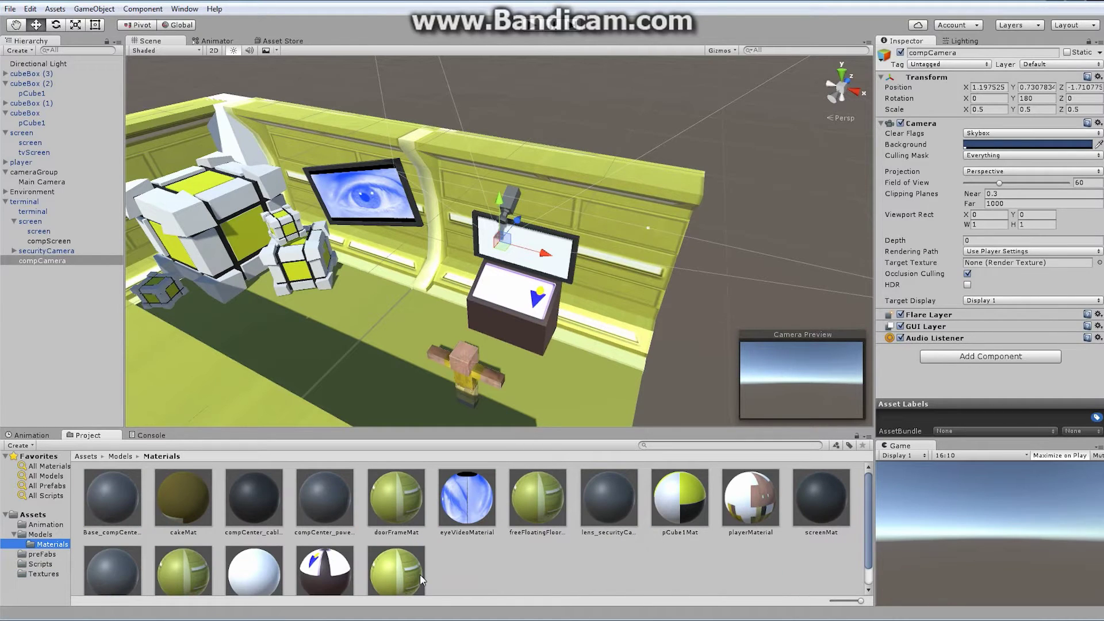
right_click(535, 573)
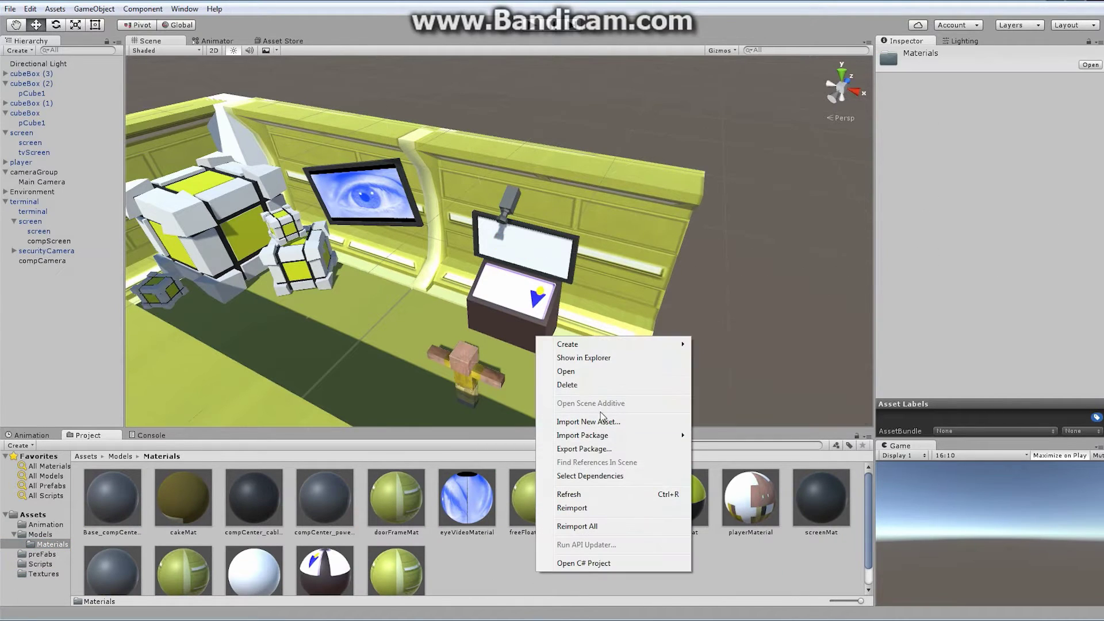
mouse_move(598, 346)
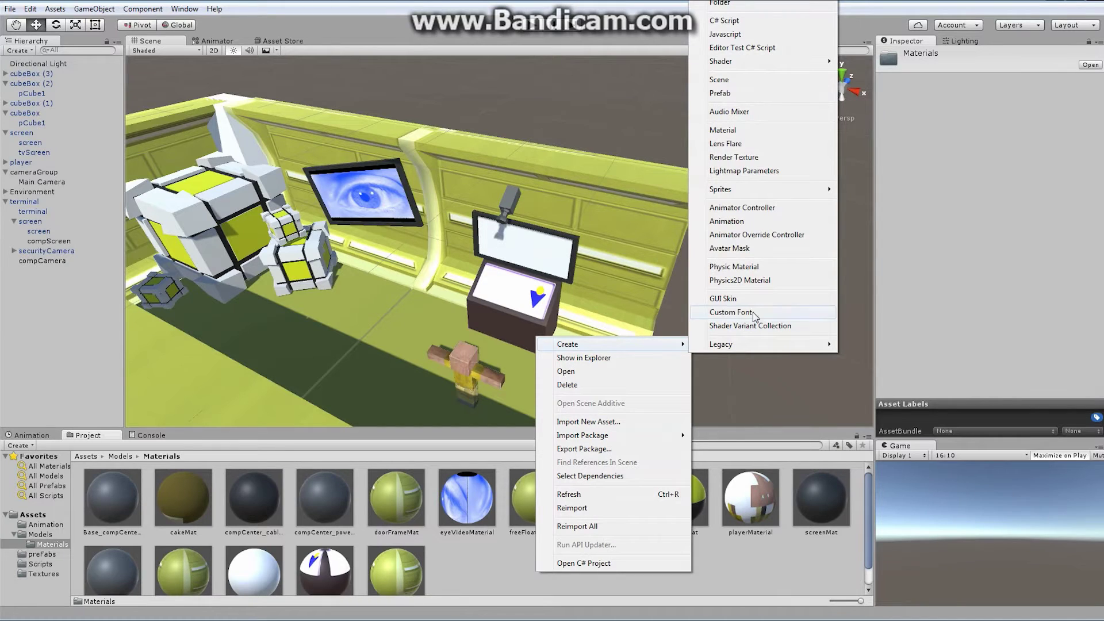
left_click(747, 157)
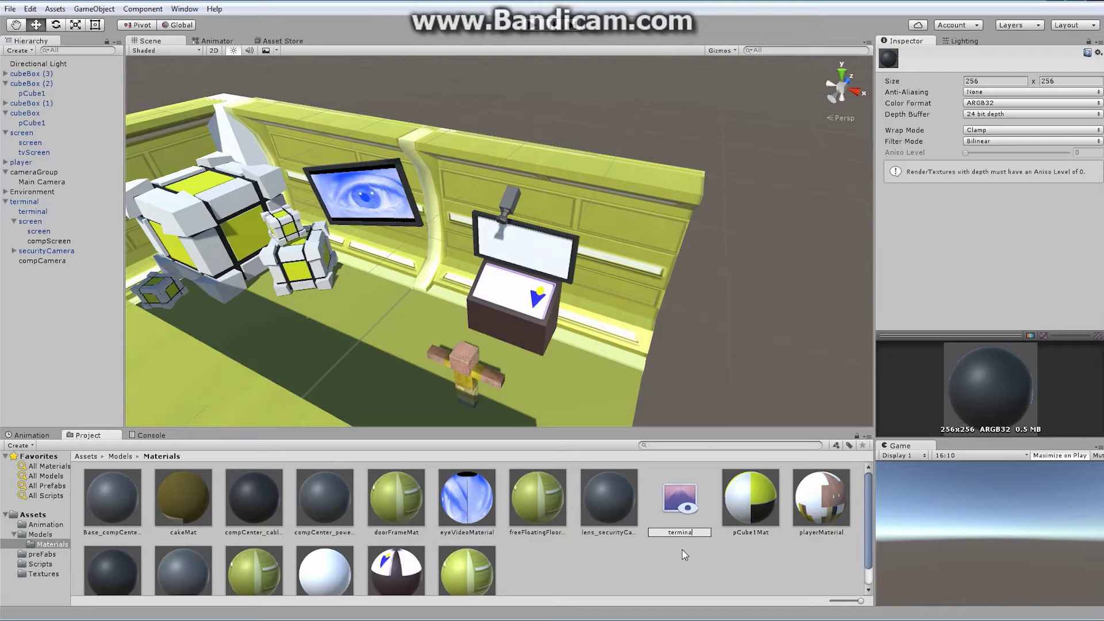
type("terminal1")
key("Return")
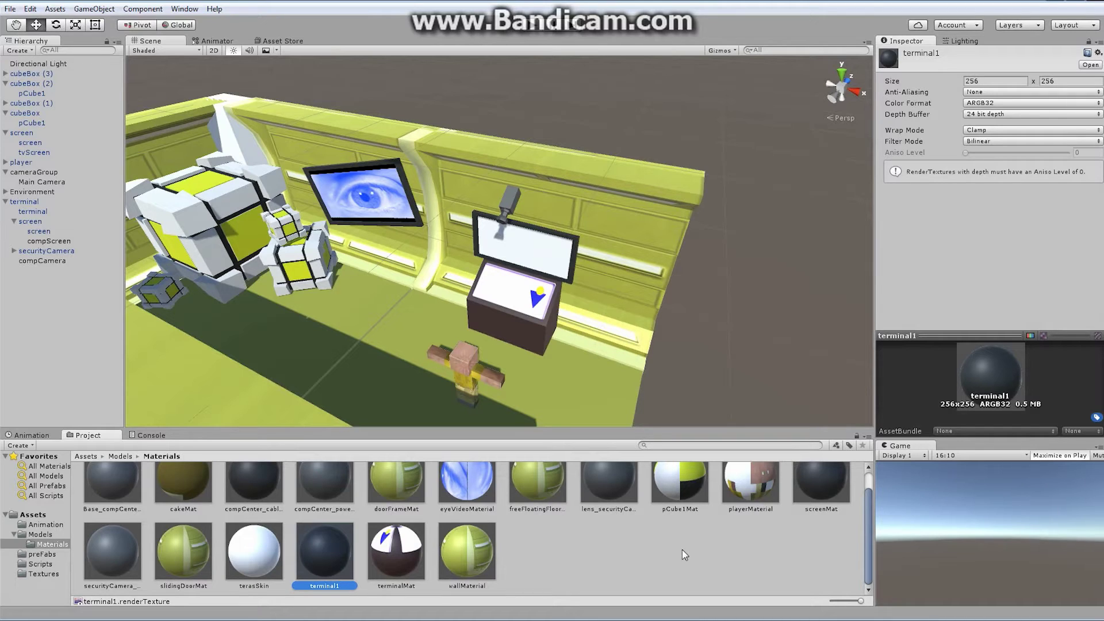
Set terminal1 as compCamera's Target Texture and briefly run play mode to test.
left_click(46, 260)
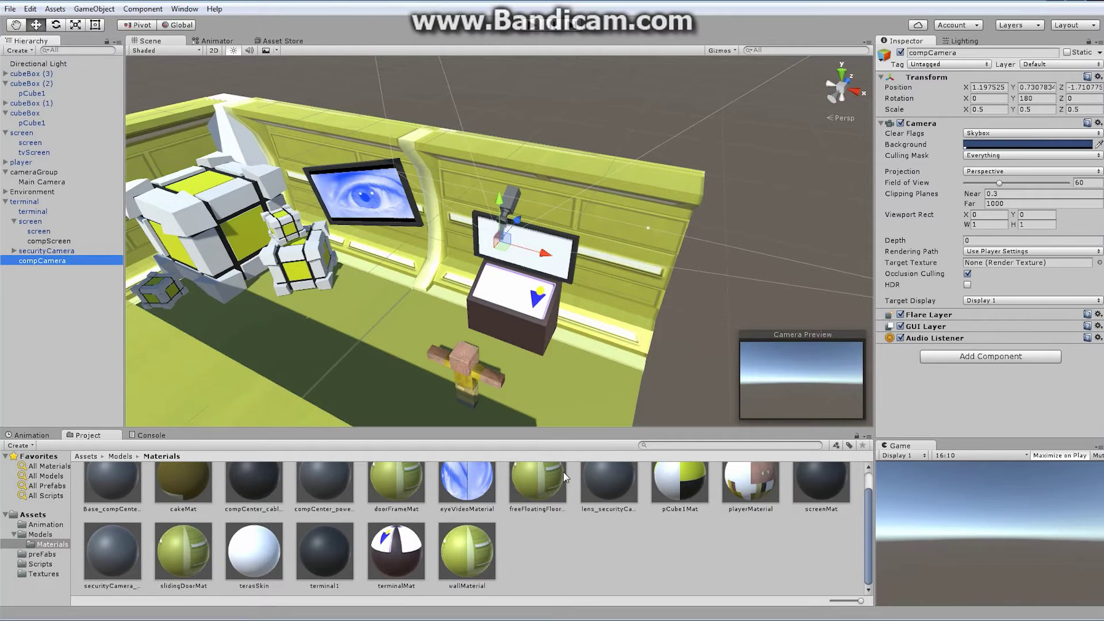
left_click_drag(336, 563, 1038, 268)
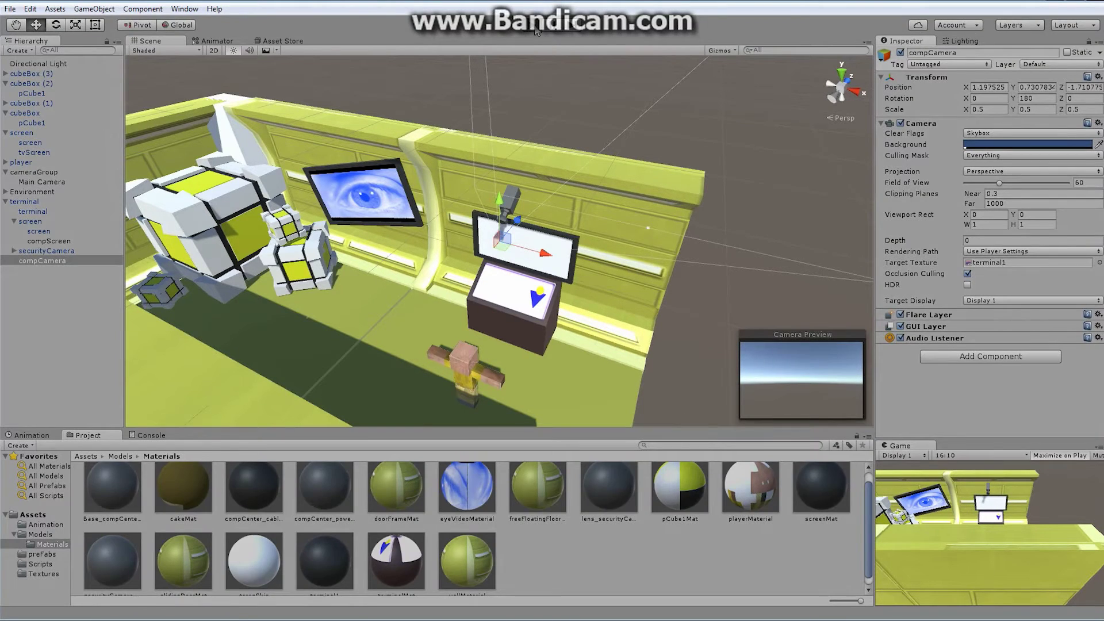
left_click(534, 30)
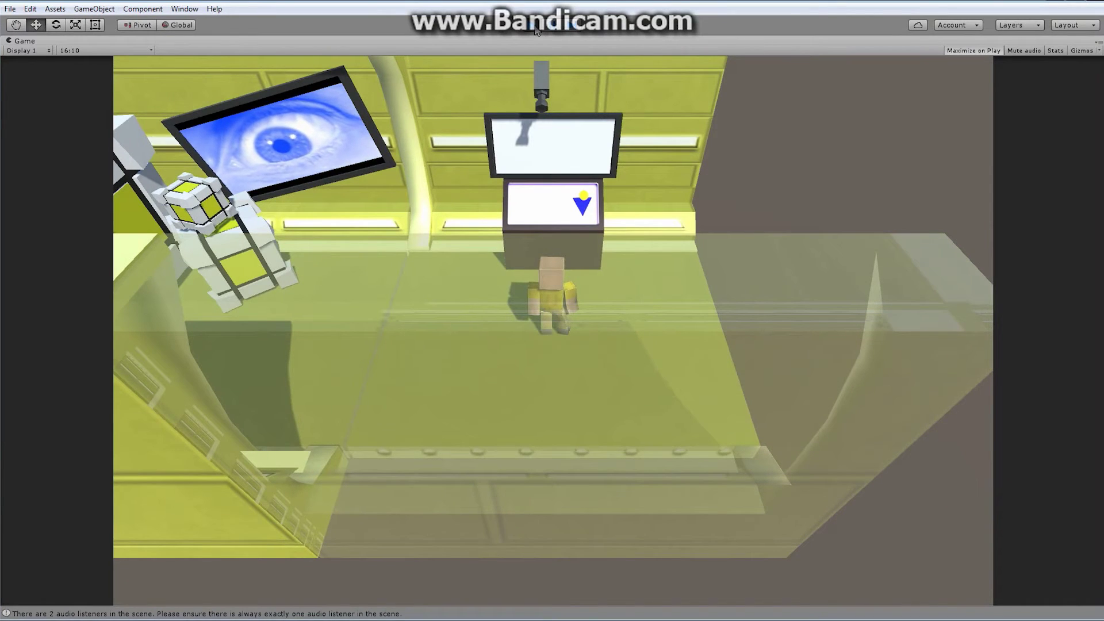
left_click(535, 30)
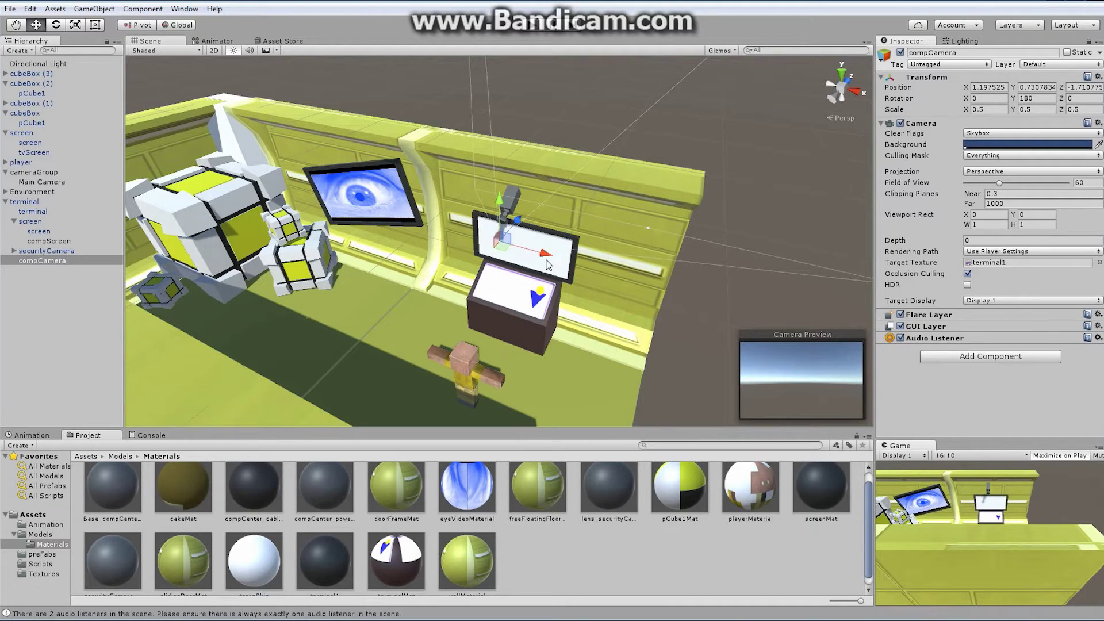
Create a new material in Materials named screenTerminal1.
right_click(557, 570)
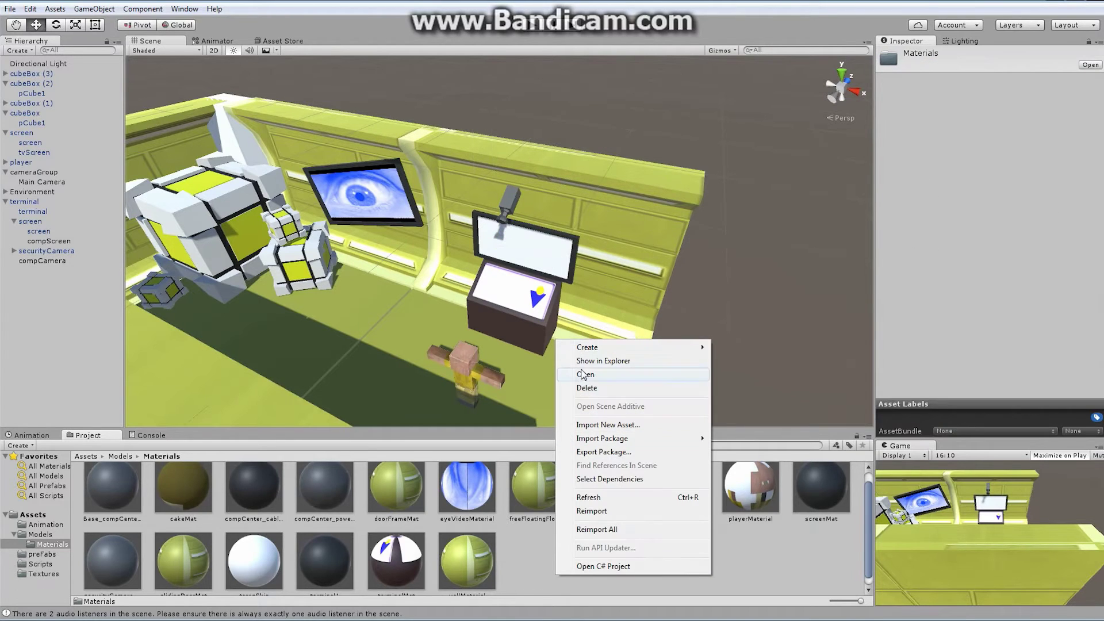
mouse_move(592, 348)
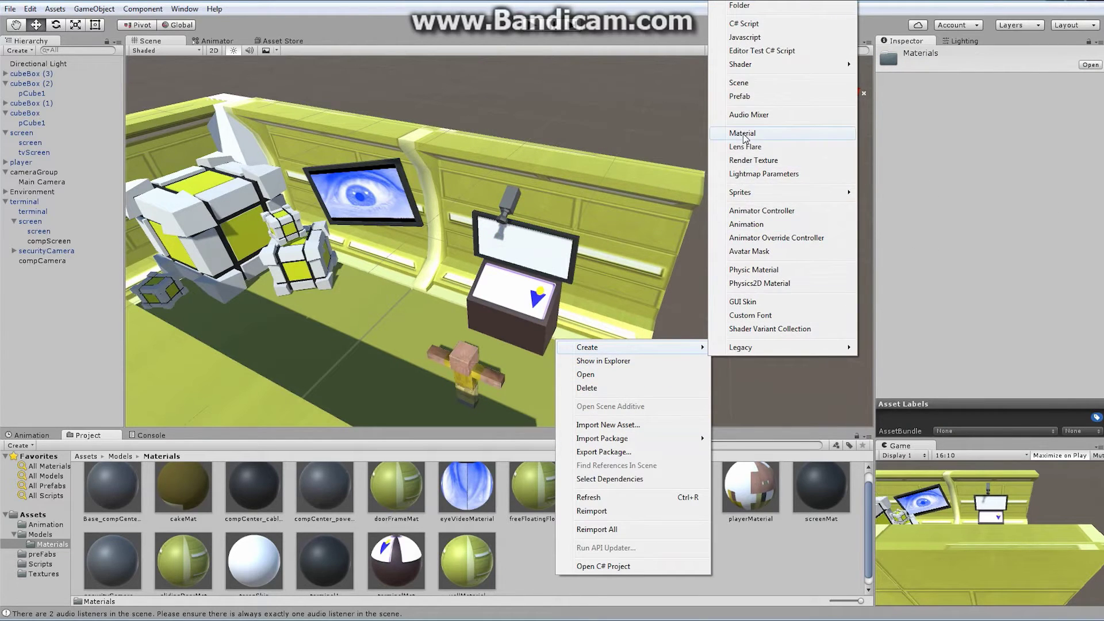
left_click(768, 134)
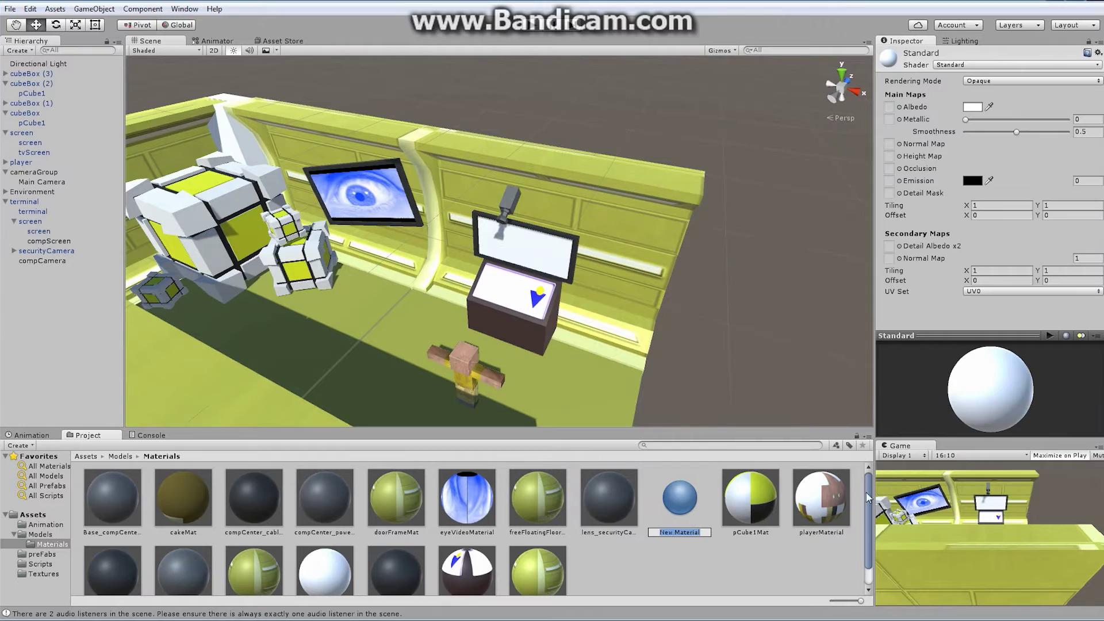
key("Return")
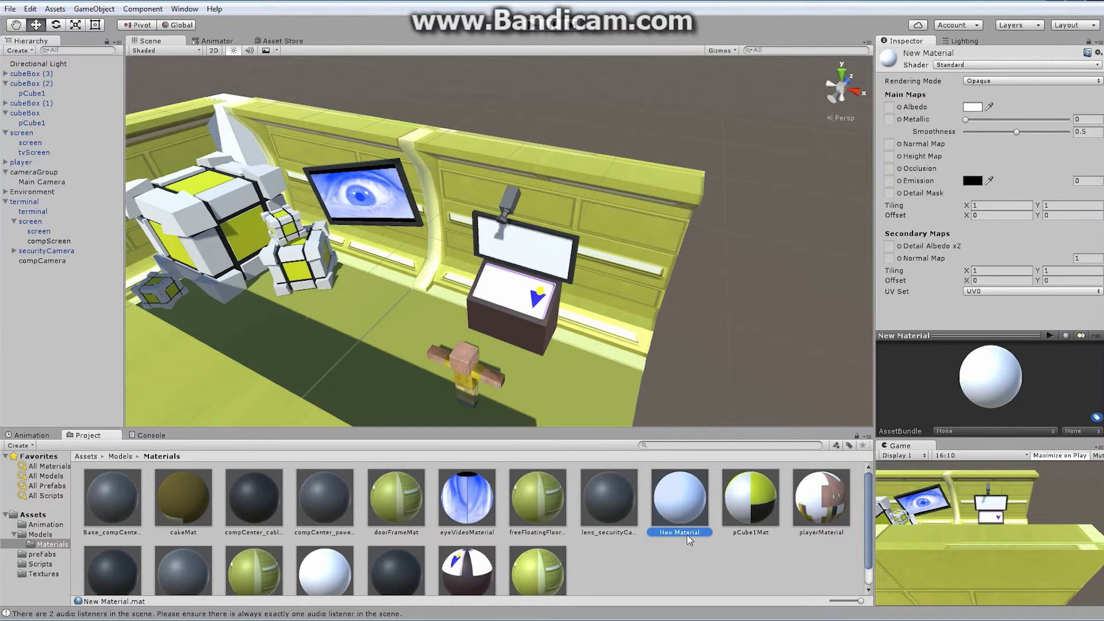
left_click_drag(873, 527, 871, 552)
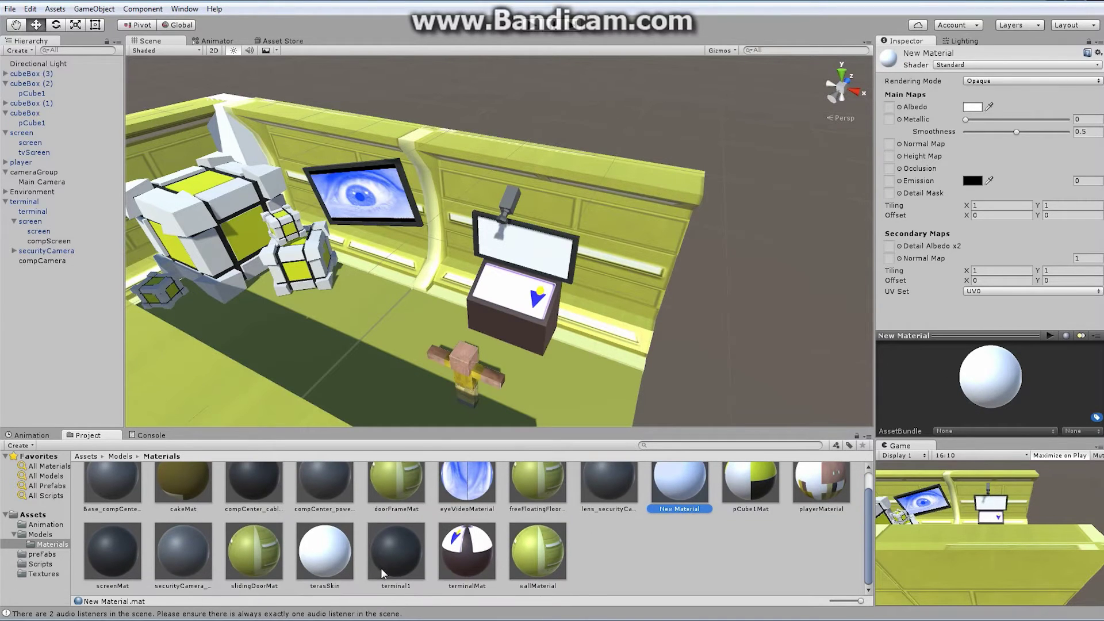
scroll(686, 509, "up", 1)
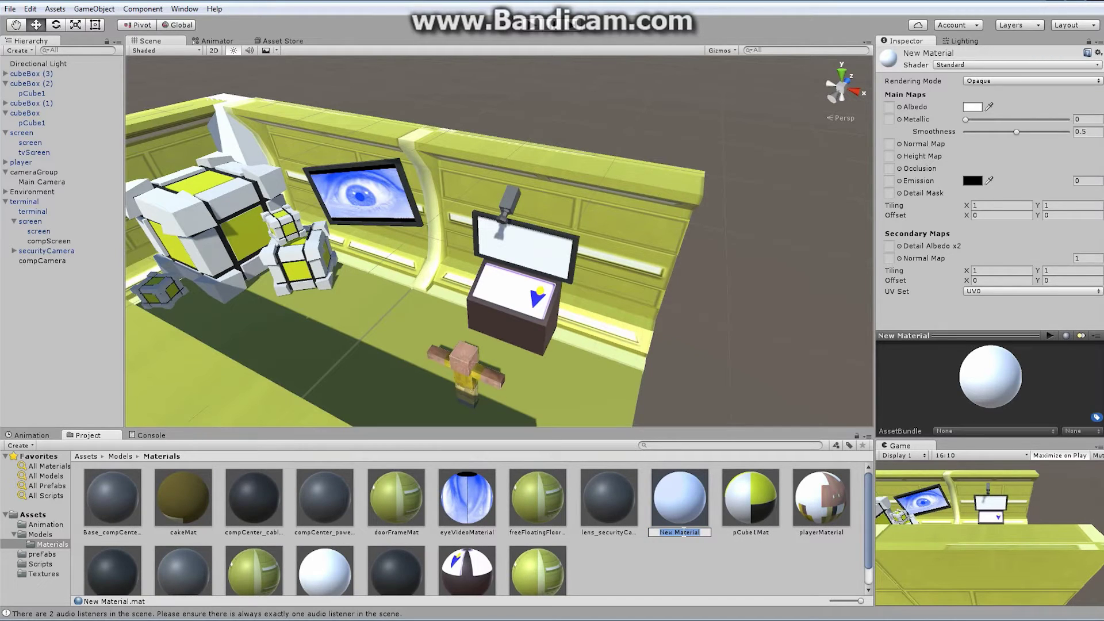
type("screenTerminal1")
key("Return")
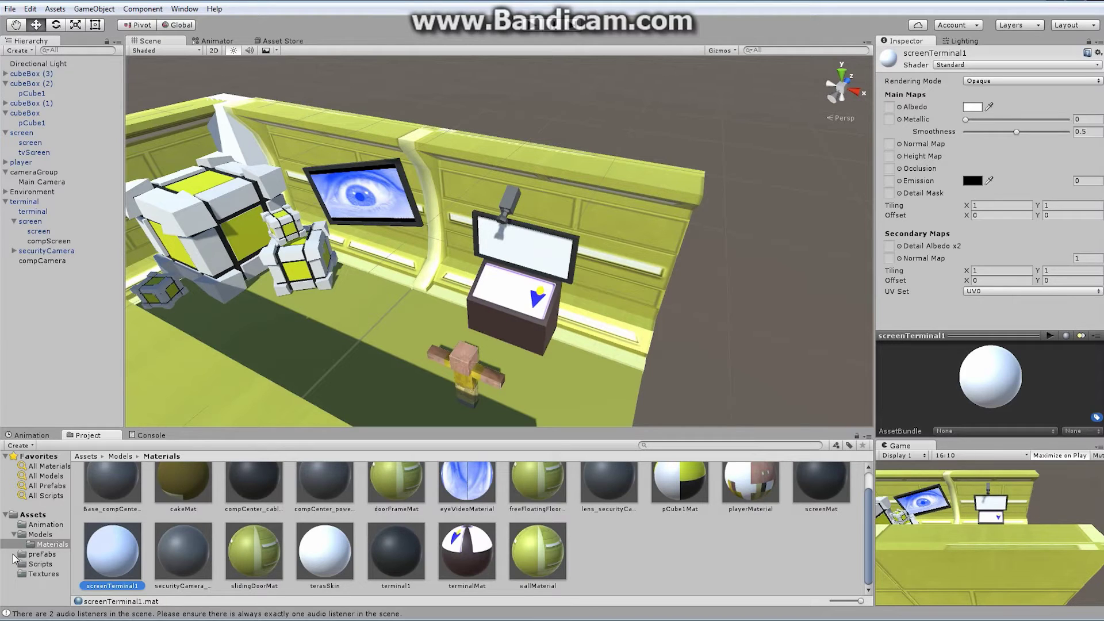
Switch screenTerminal1 to the Unlit/Texture shader with terminal1 as its base texture.
left_click(973, 63)
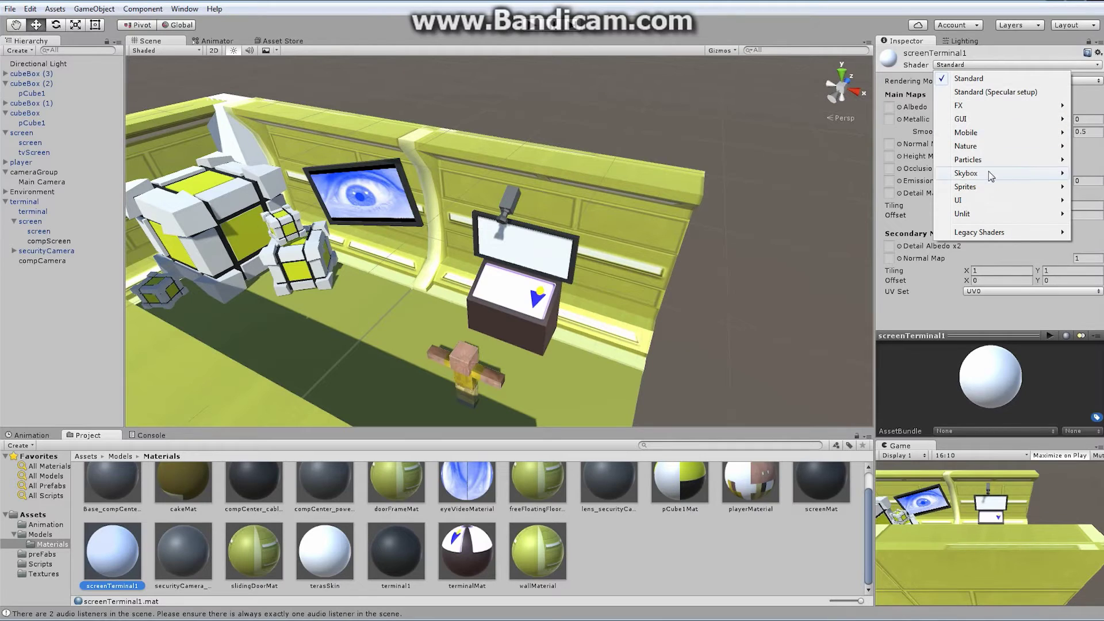
mouse_move(981, 200)
mouse_move(885, 241)
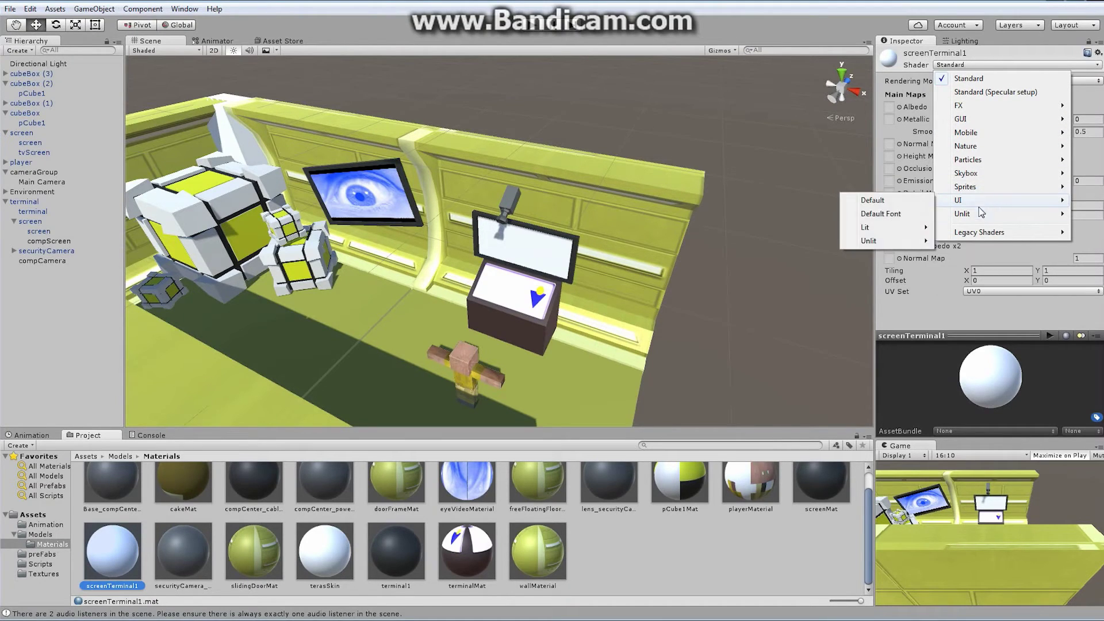
left_click(868, 215)
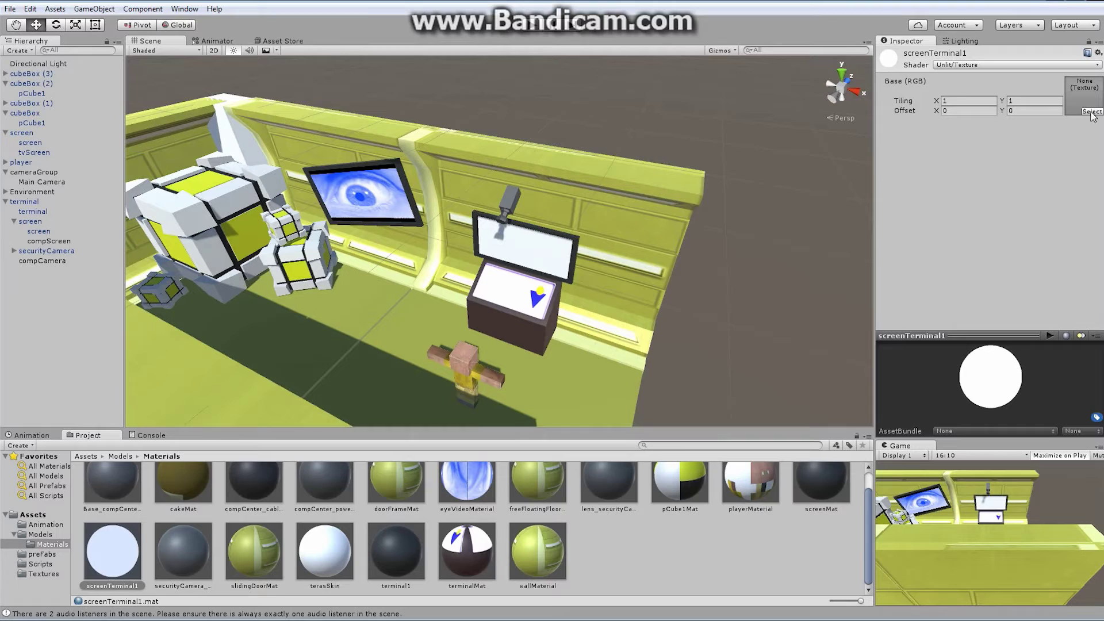
left_click_drag(402, 553, 1083, 104)
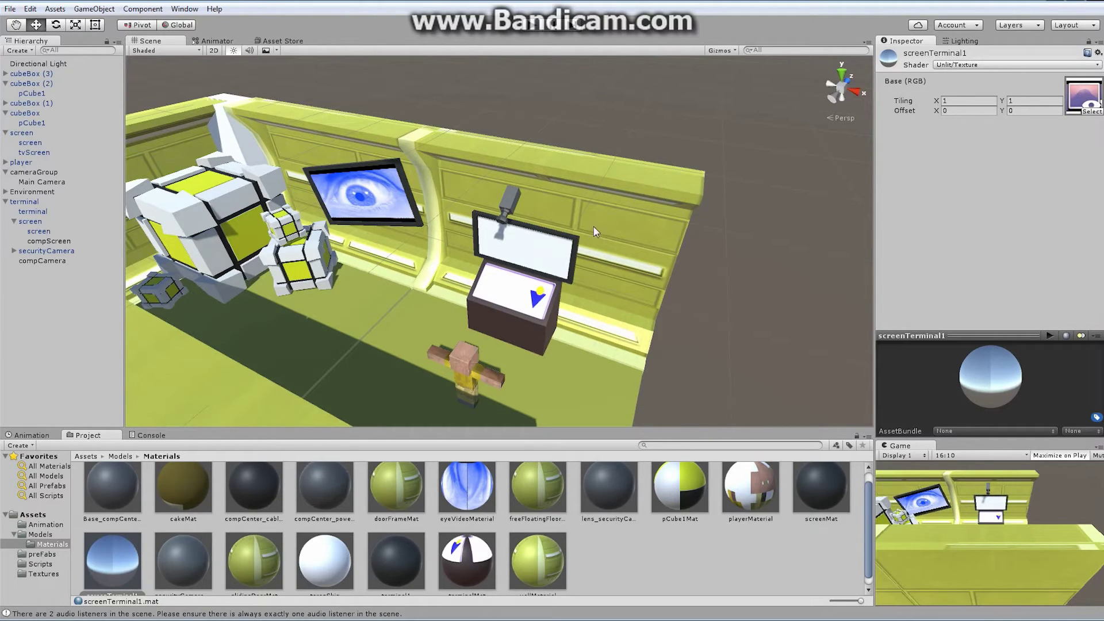
Raise compCamera above the terminal and turn it to tilt down toward the floor.
left_click(45, 261)
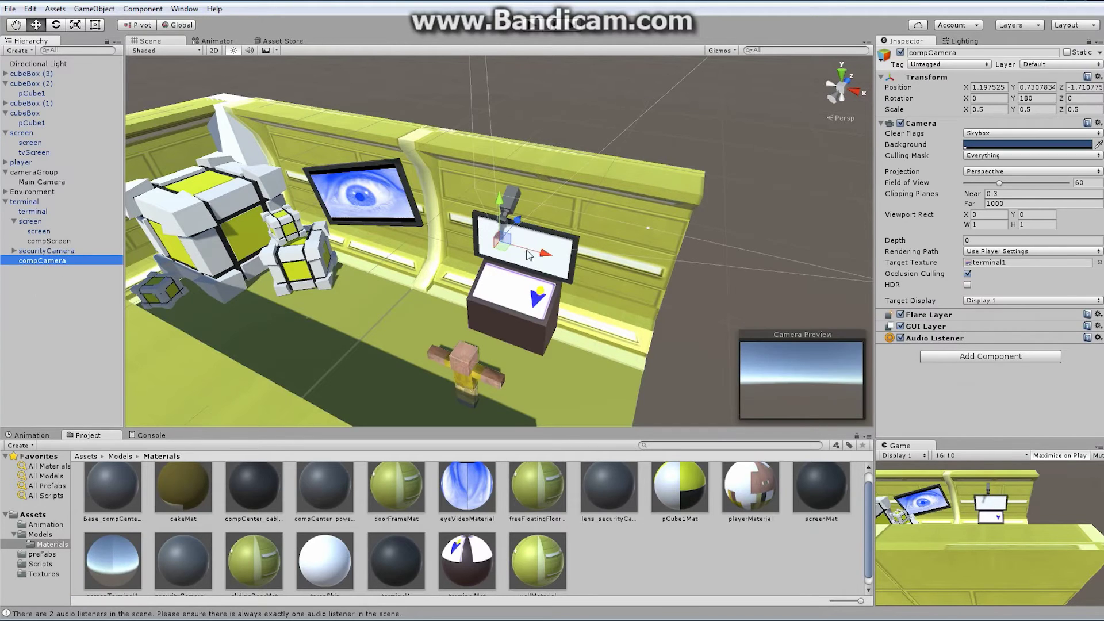
left_click_drag(520, 229, 457, 193)
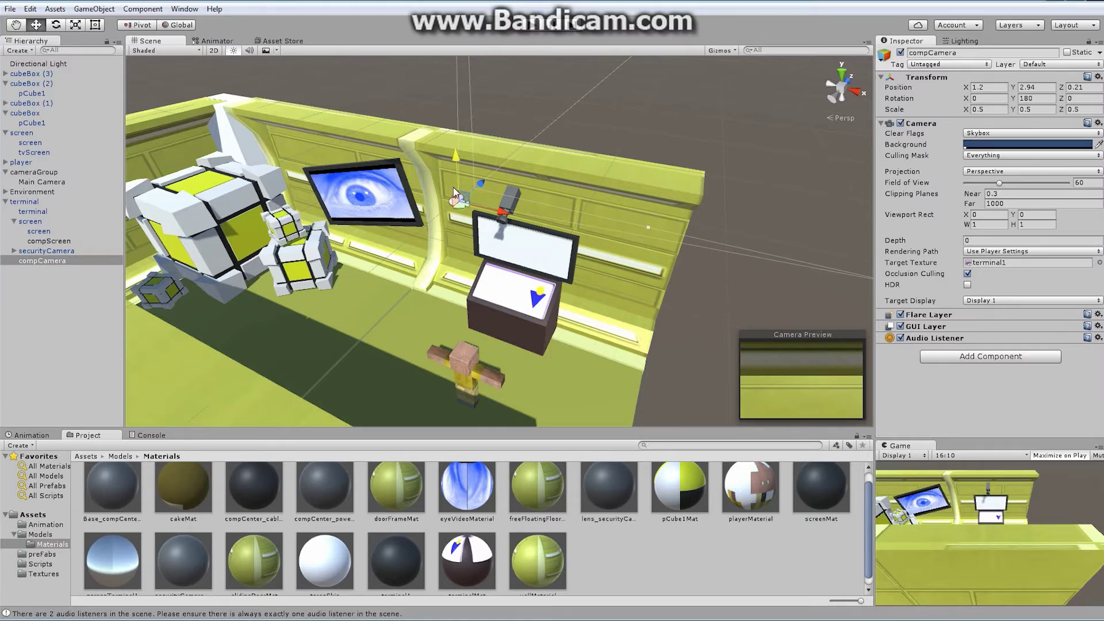
left_click(56, 25)
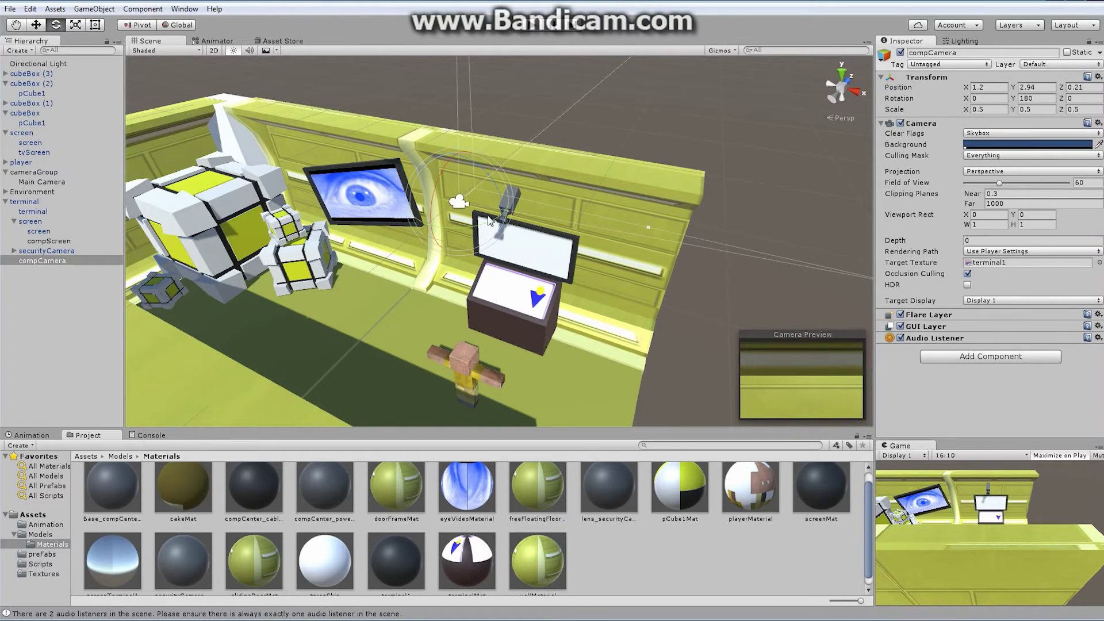
left_click_drag(496, 224, 445, 227)
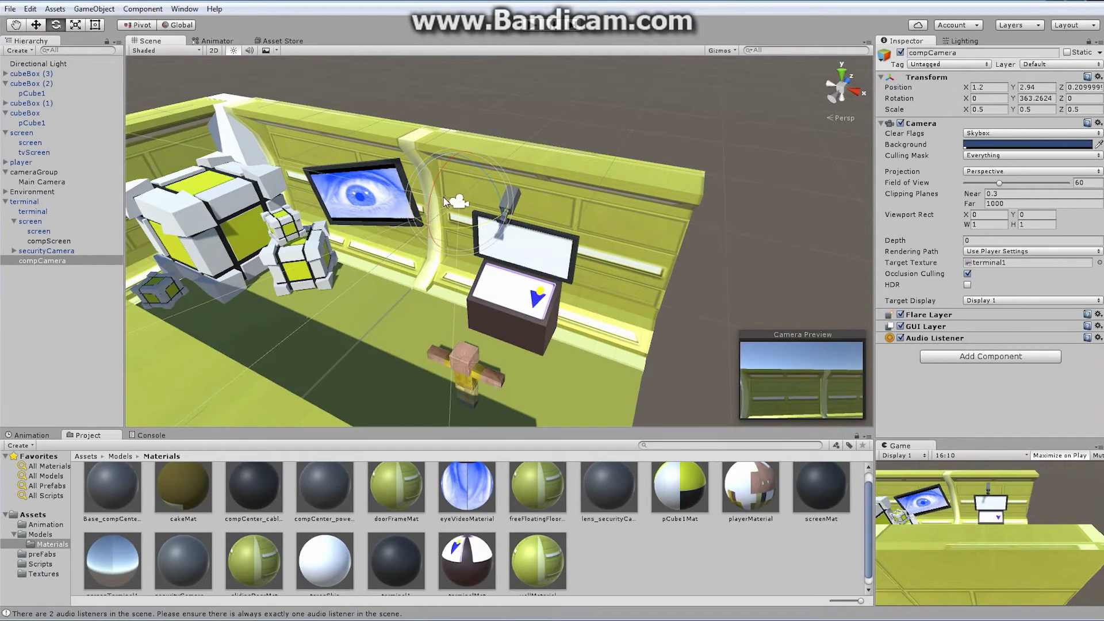
left_click_drag(440, 176, 421, 261)
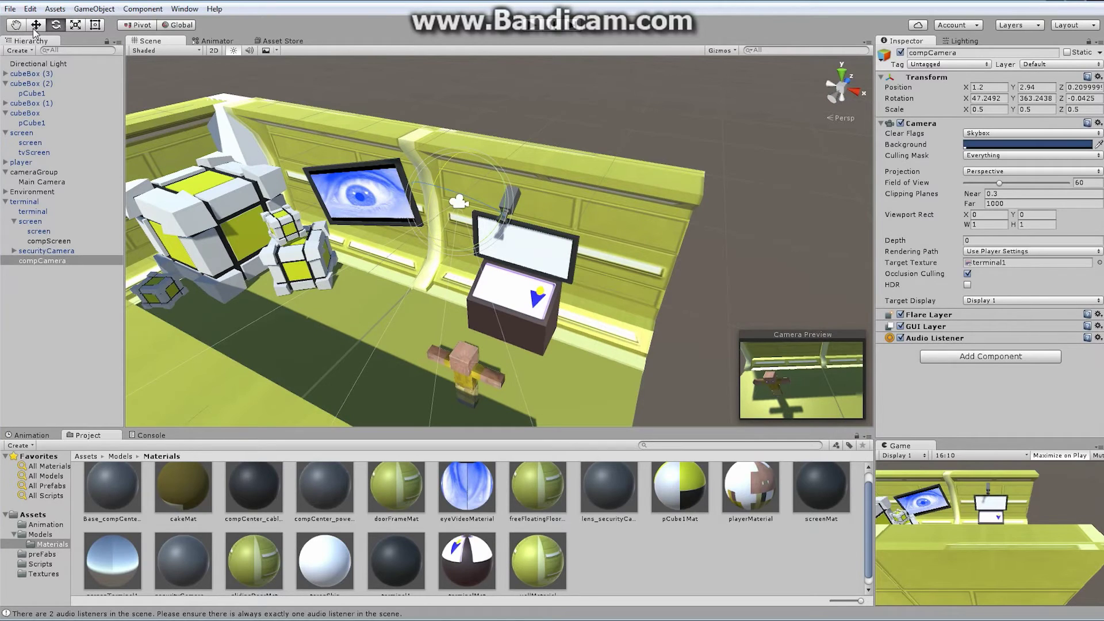
Move compCamera back and adjust its height until the preview frames the character.
key("w")
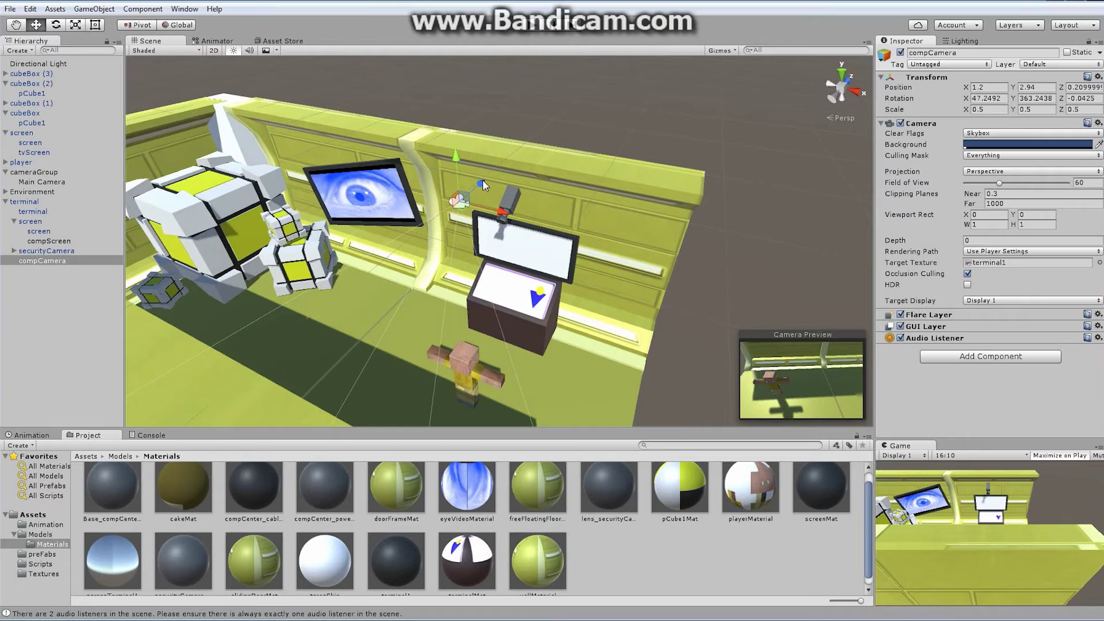
left_click_drag(482, 179, 555, 205)
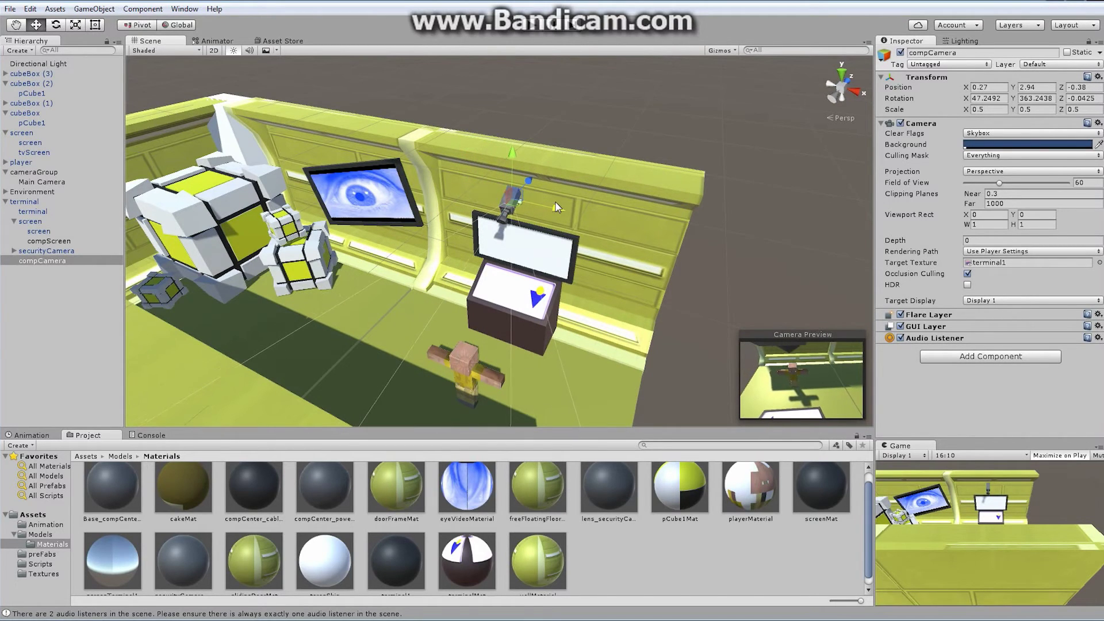
left_click_drag(509, 154, 510, 171)
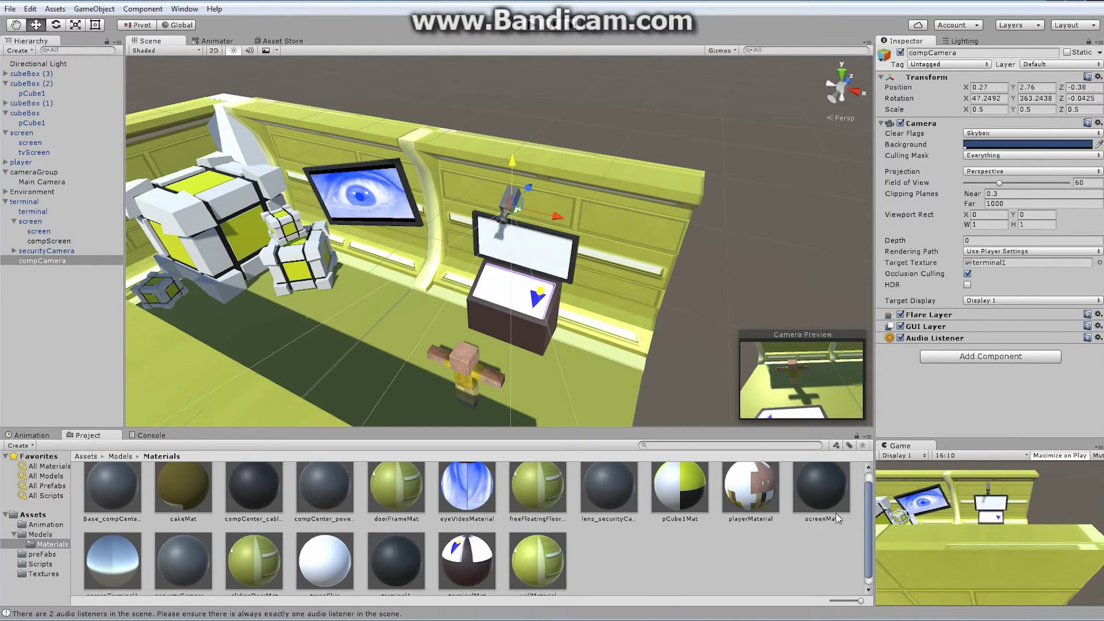
scroll(427, 567, "down", 1)
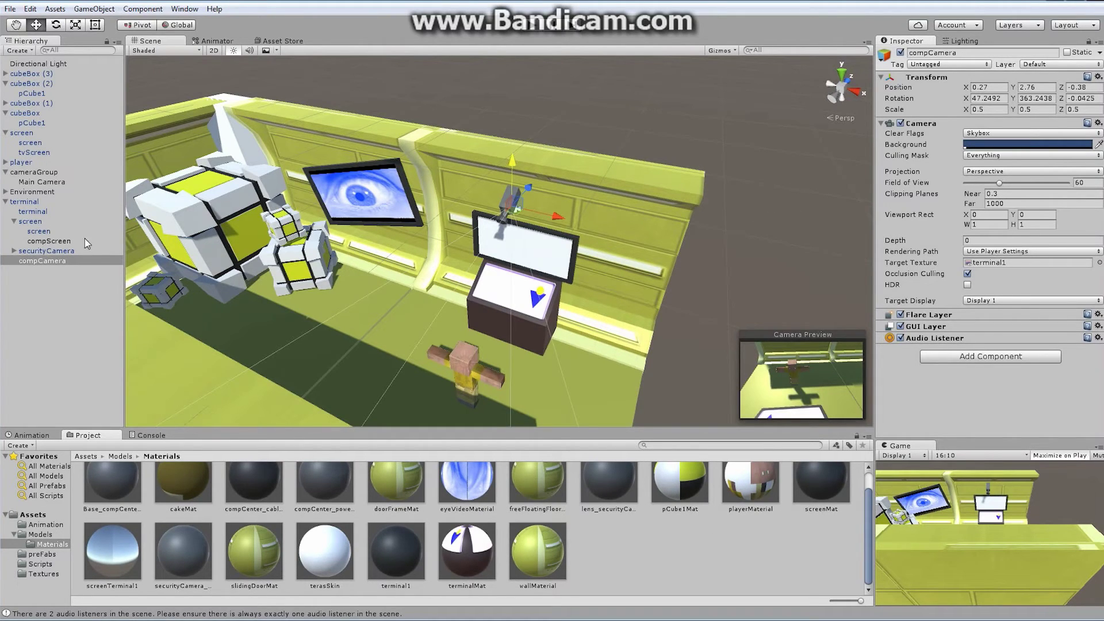
Assign the screenTerminal1 material to compScreen's Mesh Renderer Element 0 and test the camera feed in play.
left_click(50, 242)
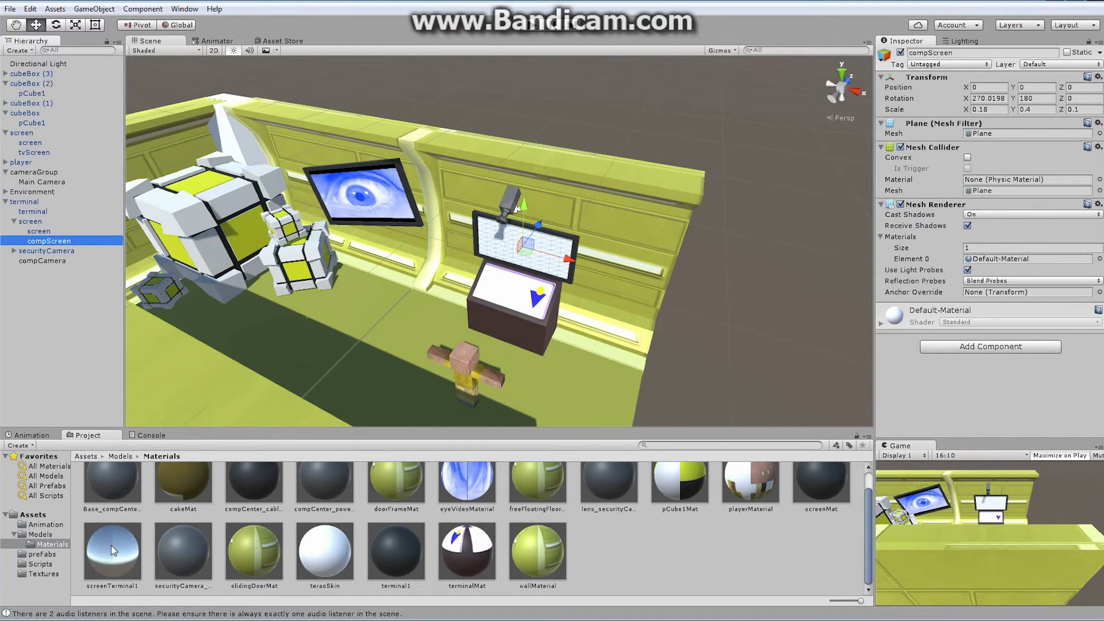
left_click_drag(111, 549, 1016, 260)
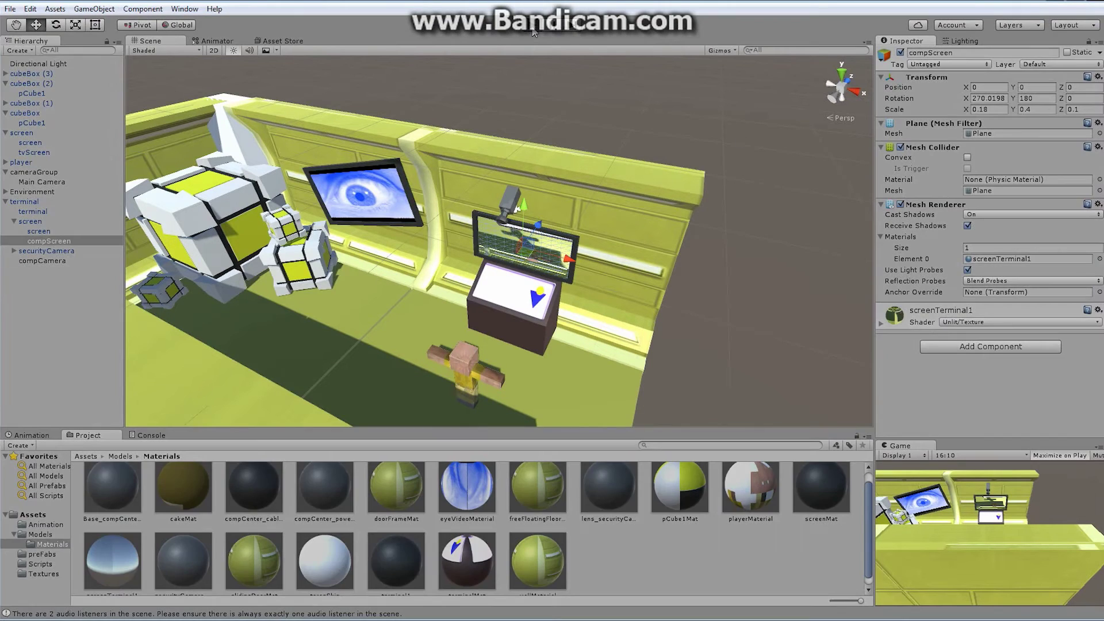
left_click(533, 25)
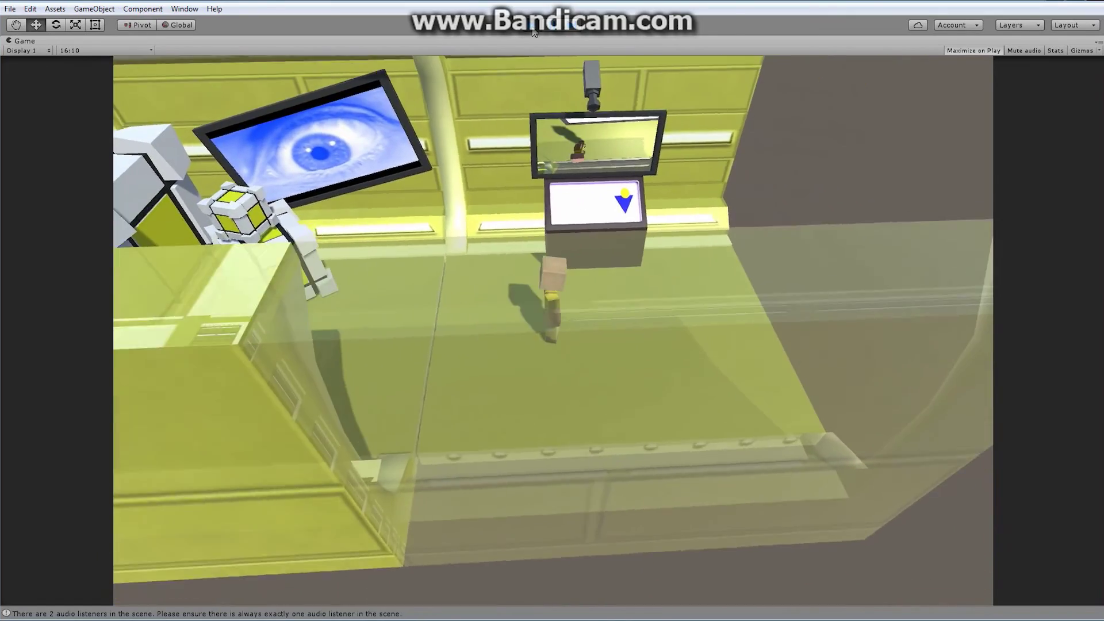
left_click(533, 29)
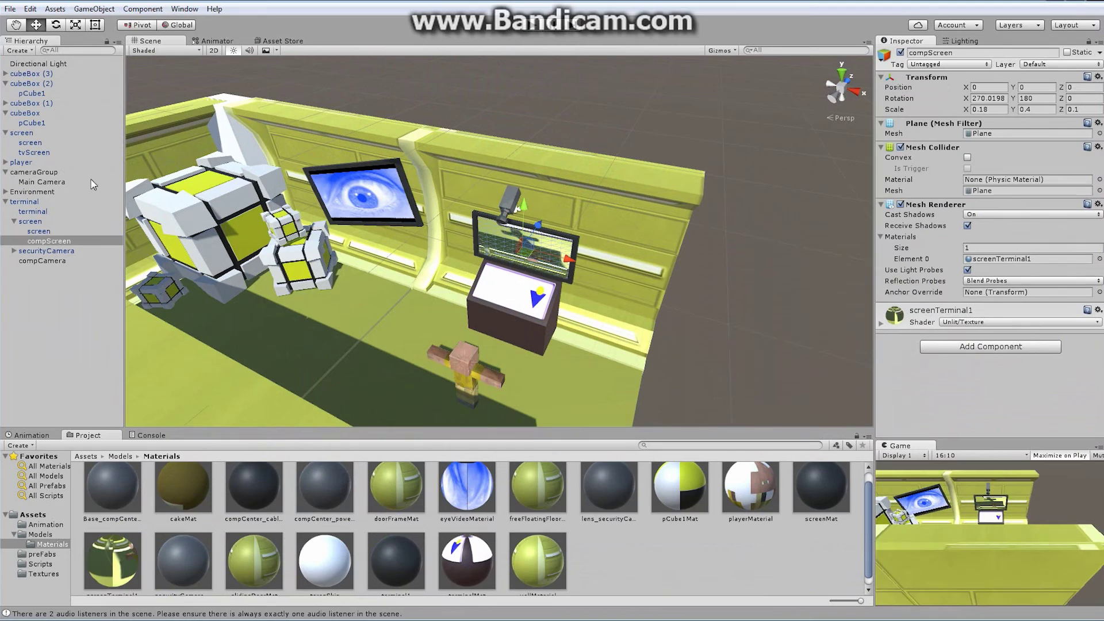
Try a 180 Z rotation on compScreen, then undo it.
left_click(51, 242)
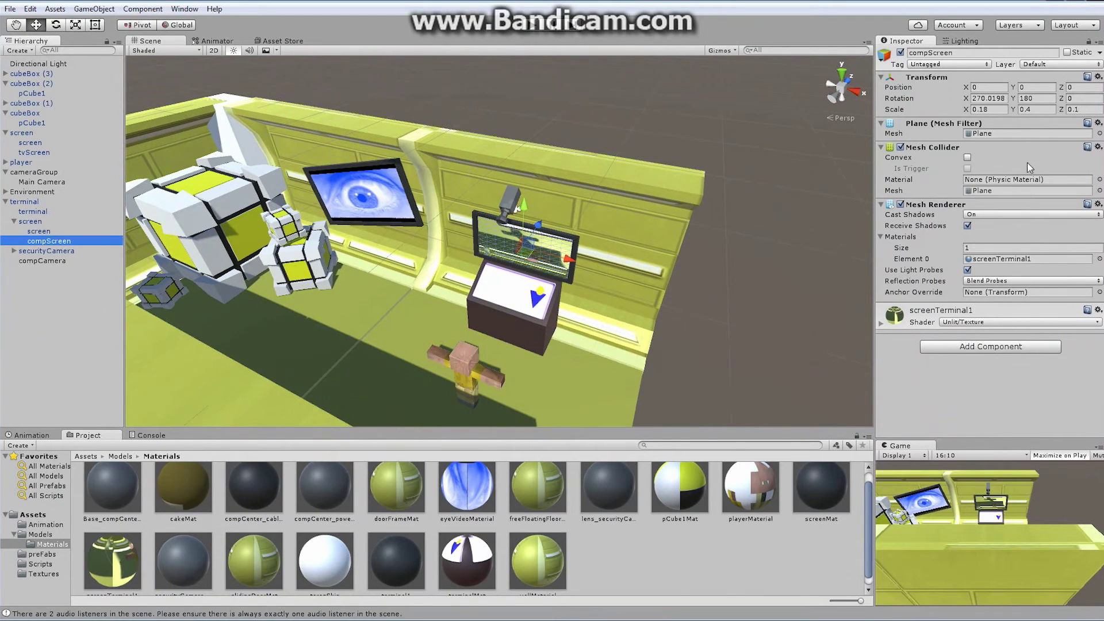
left_click(55, 24)
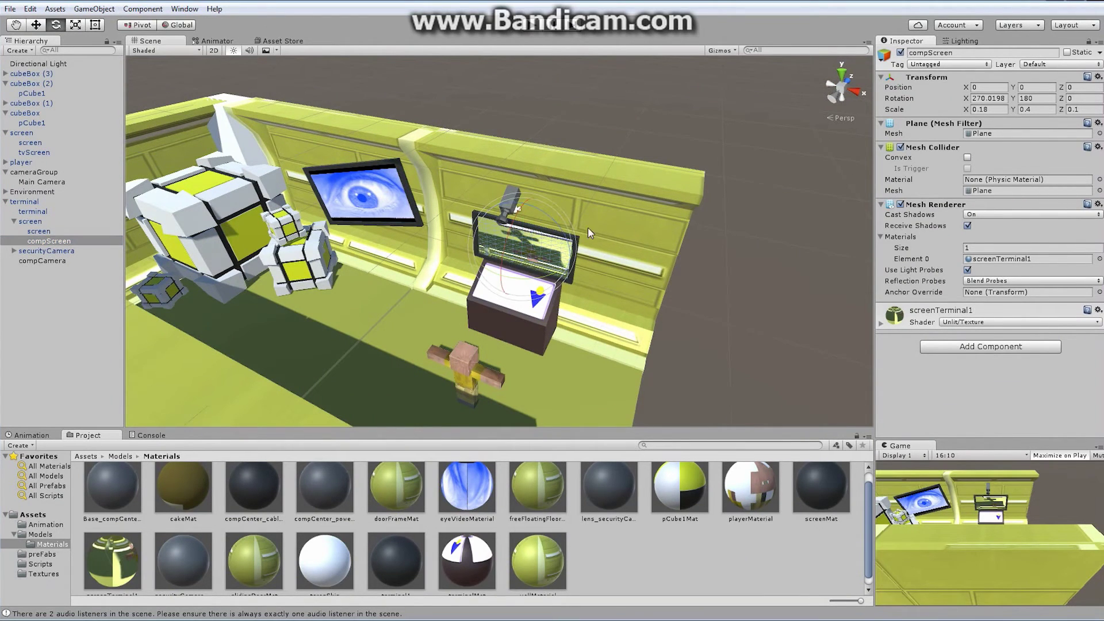
left_click(1081, 99)
type("180")
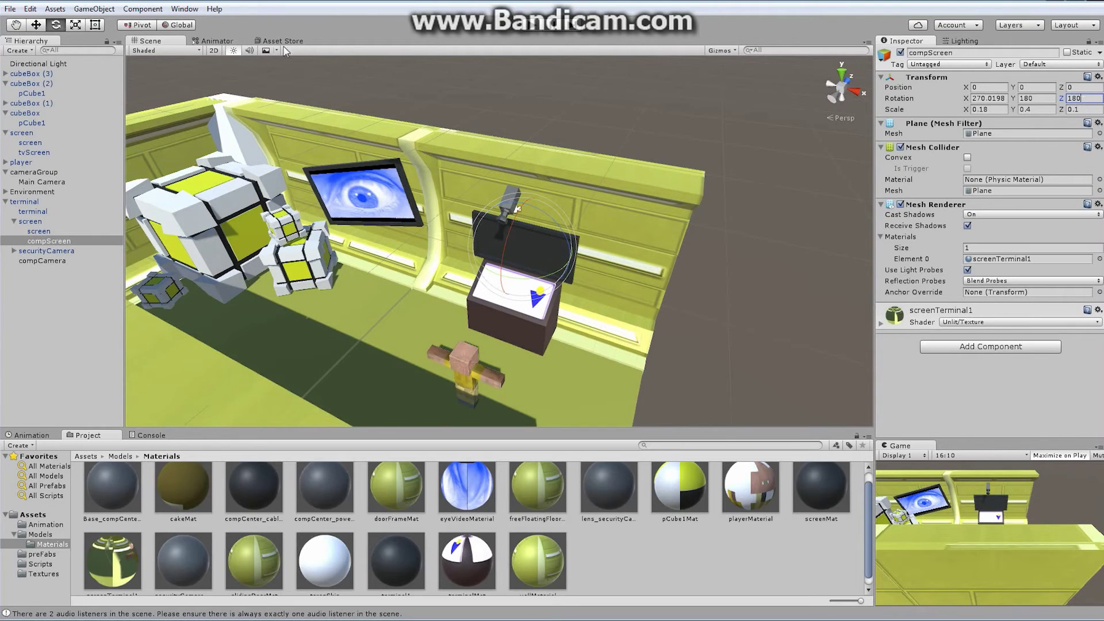
left_click(36, 26)
mouse_move(474, 229)
left_mouse_down("alt")
mouse_move(414, 215)
mouse_move(491, 211)
mouse_move(473, 246)
left_mouse_up("alt")
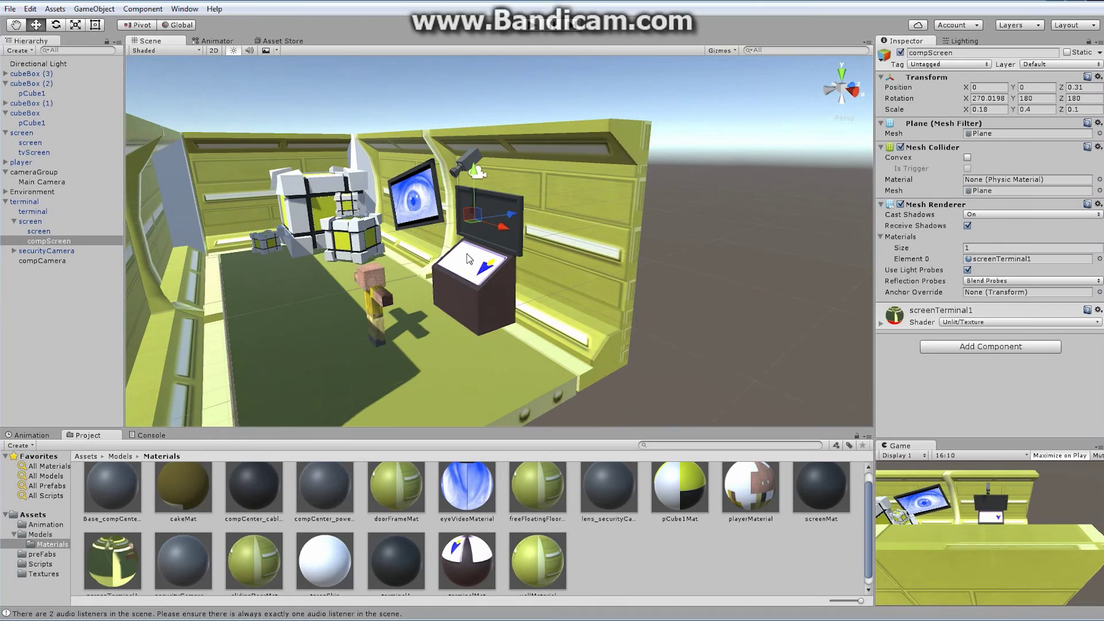
key("ctrl+z")
key("ctrl+z")
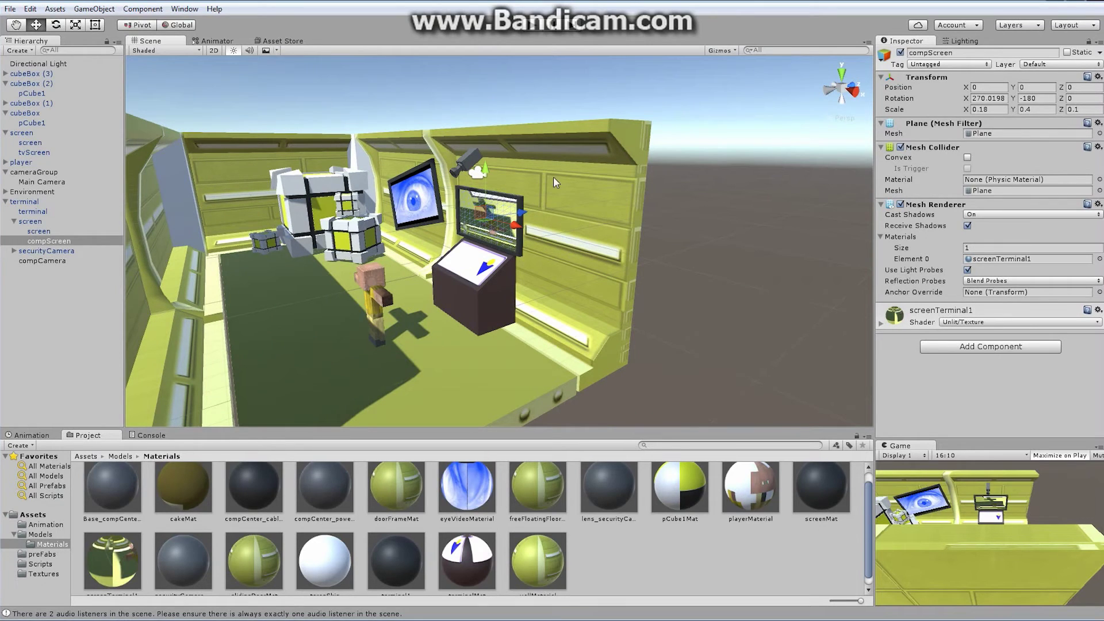
Set compScreen's rotation to X 90 and Y 0, then check the feed in play.
left_click(986, 99)
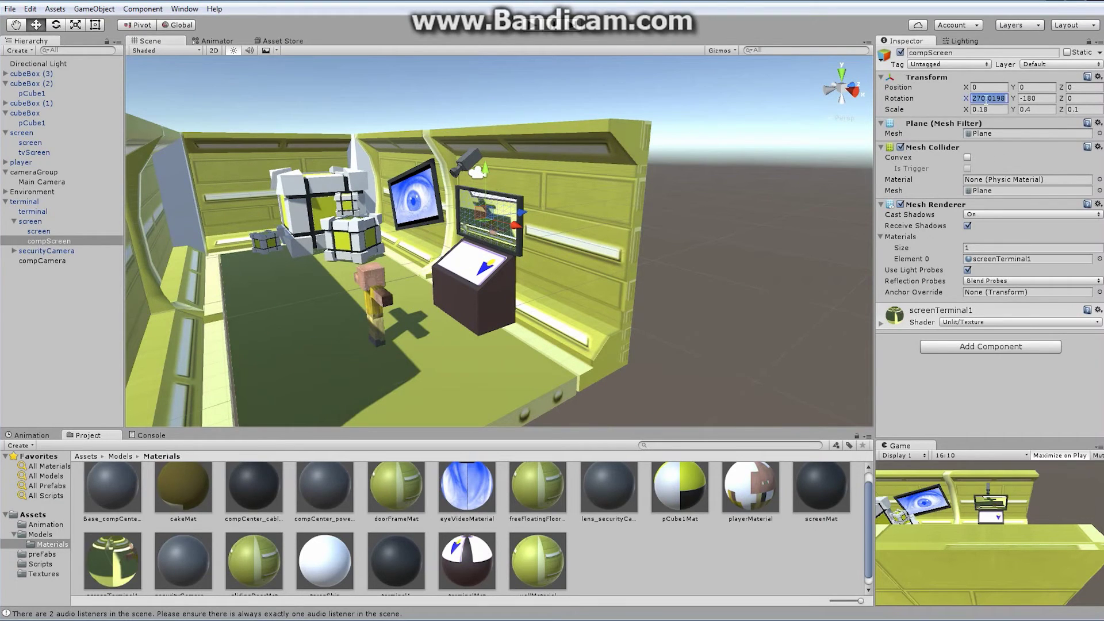
type("0")
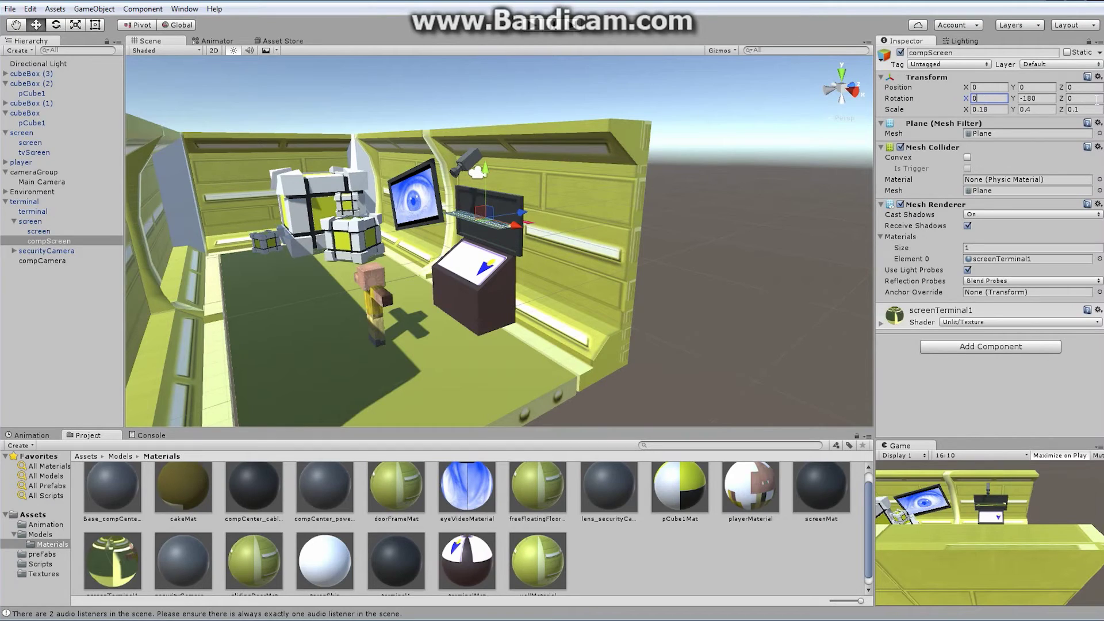
left_click(1038, 98)
type("0")
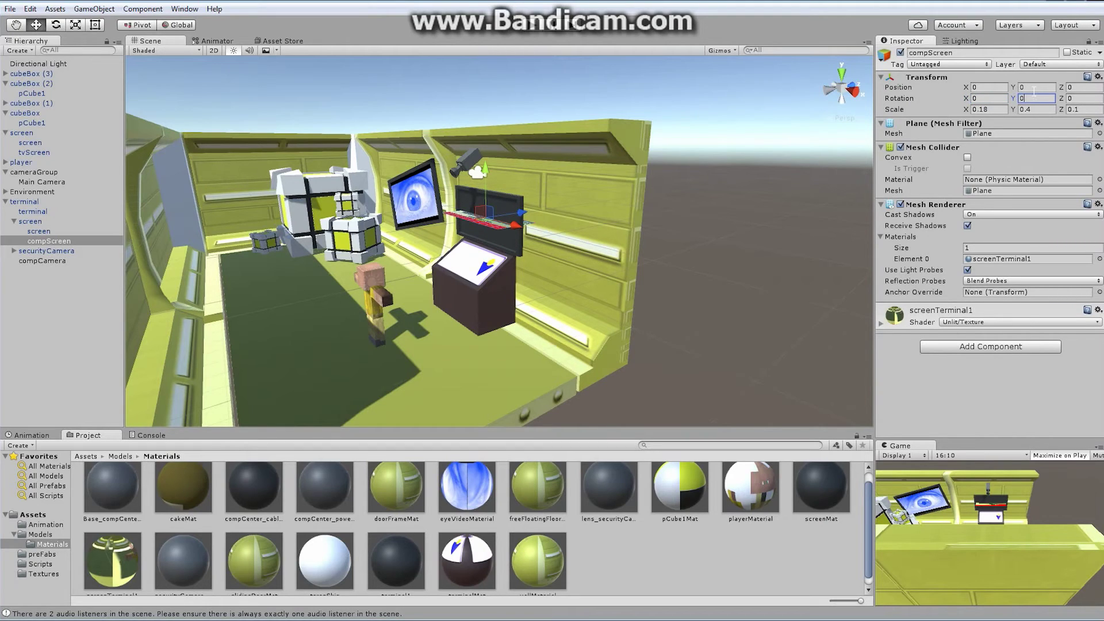
left_click(56, 24)
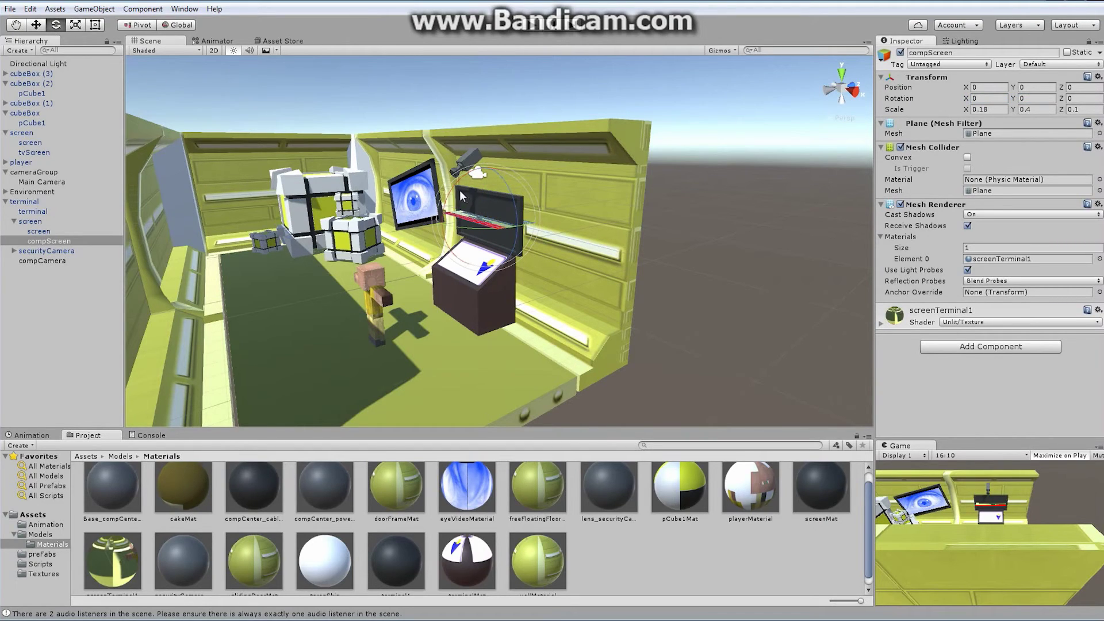
left_click_drag(460, 190, 464, 221)
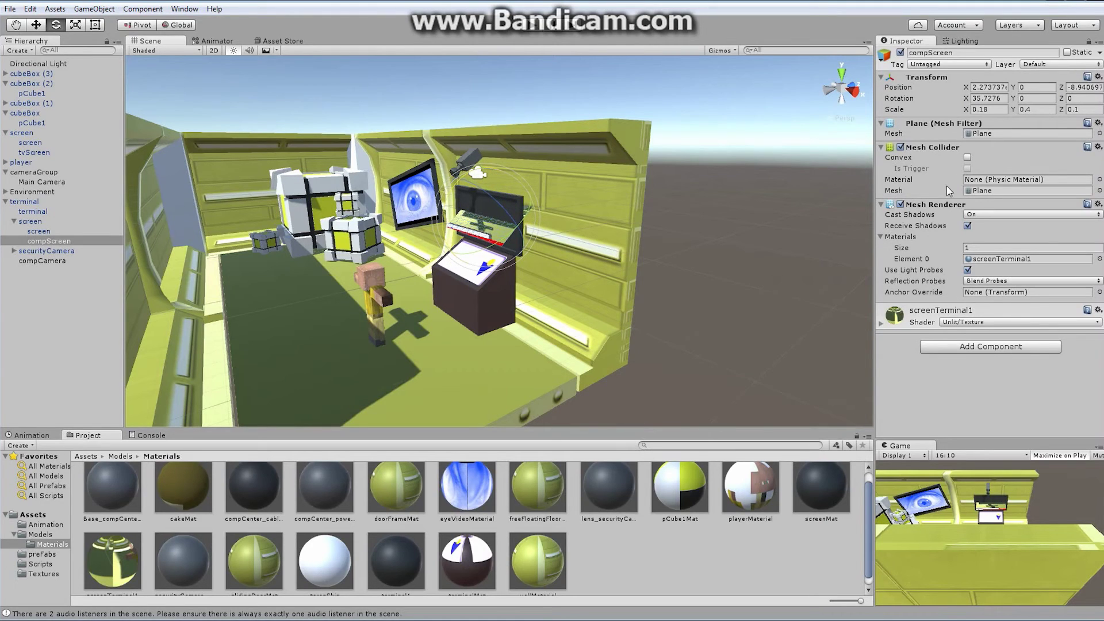
left_click(1001, 98)
type("90")
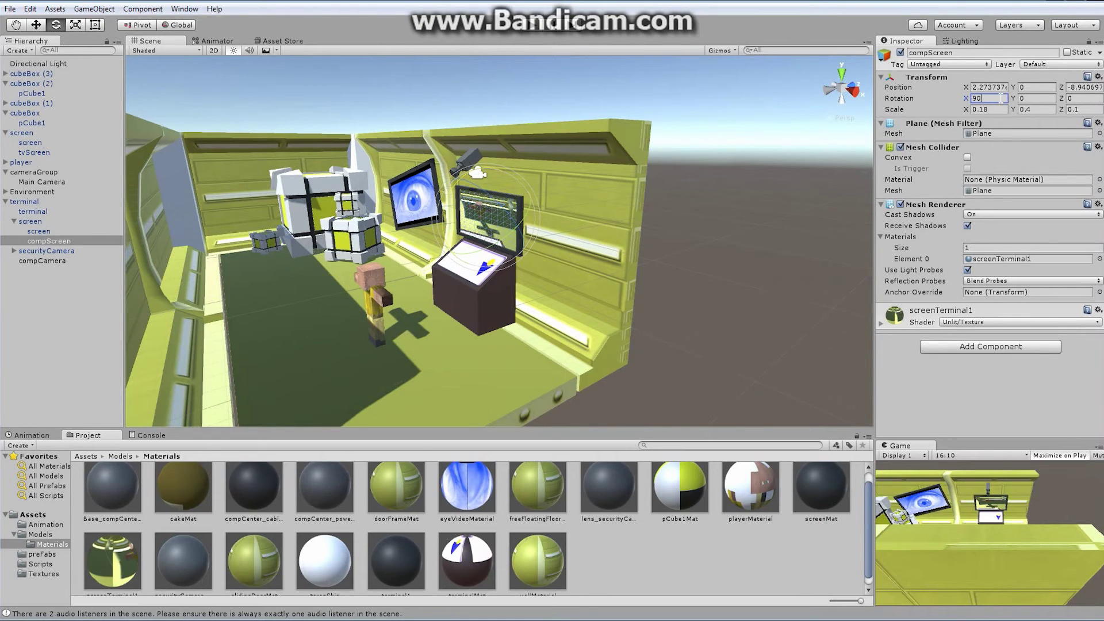
key("Return")
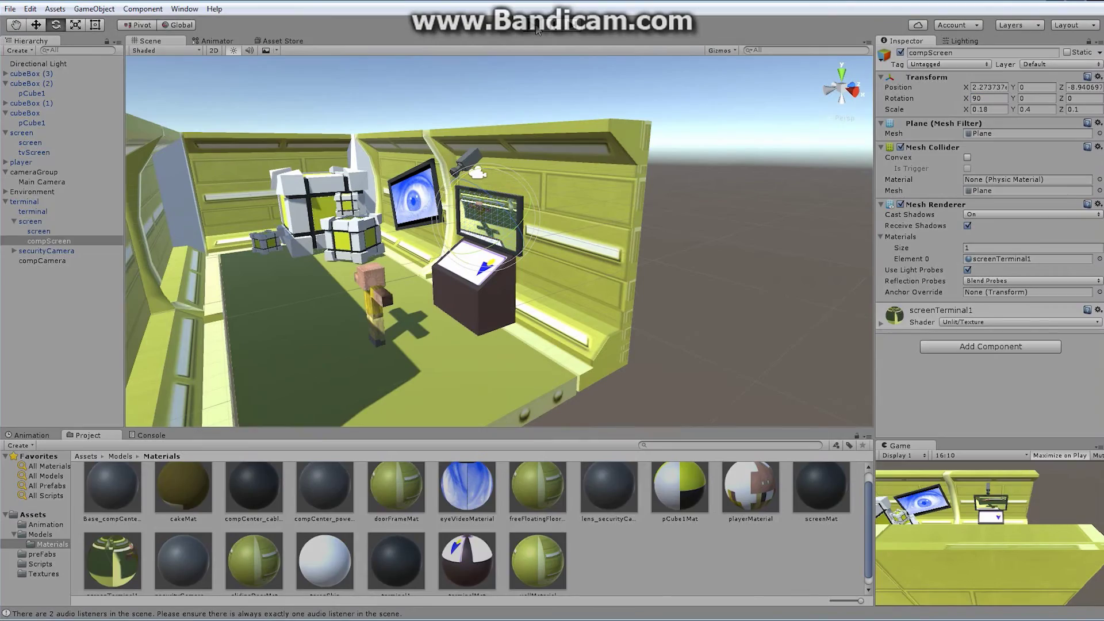
left_click(536, 25)
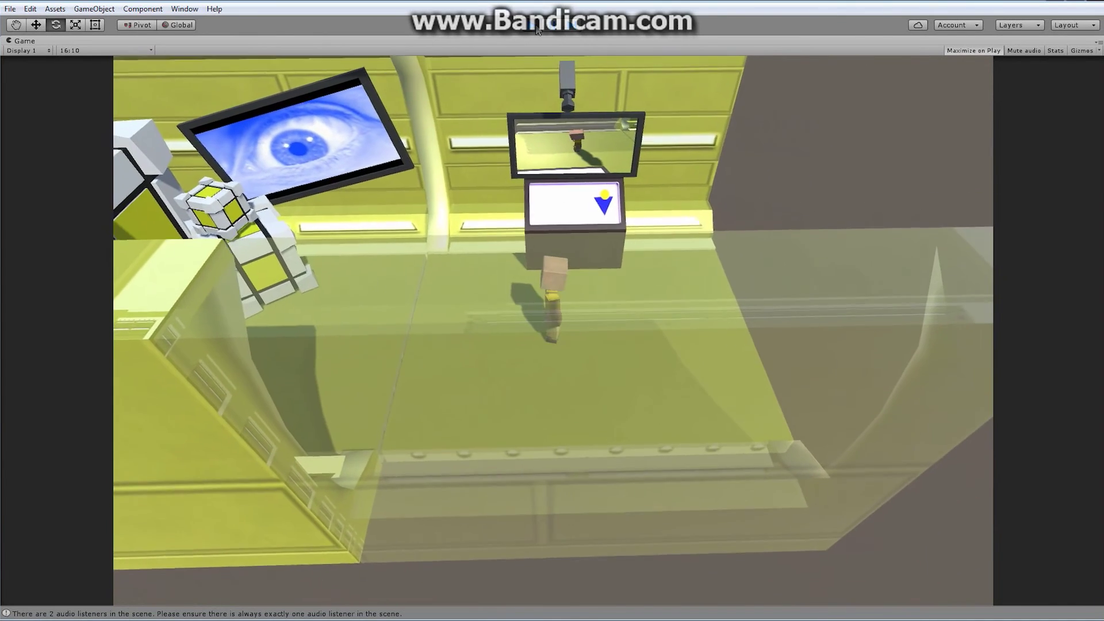
left_click(536, 26)
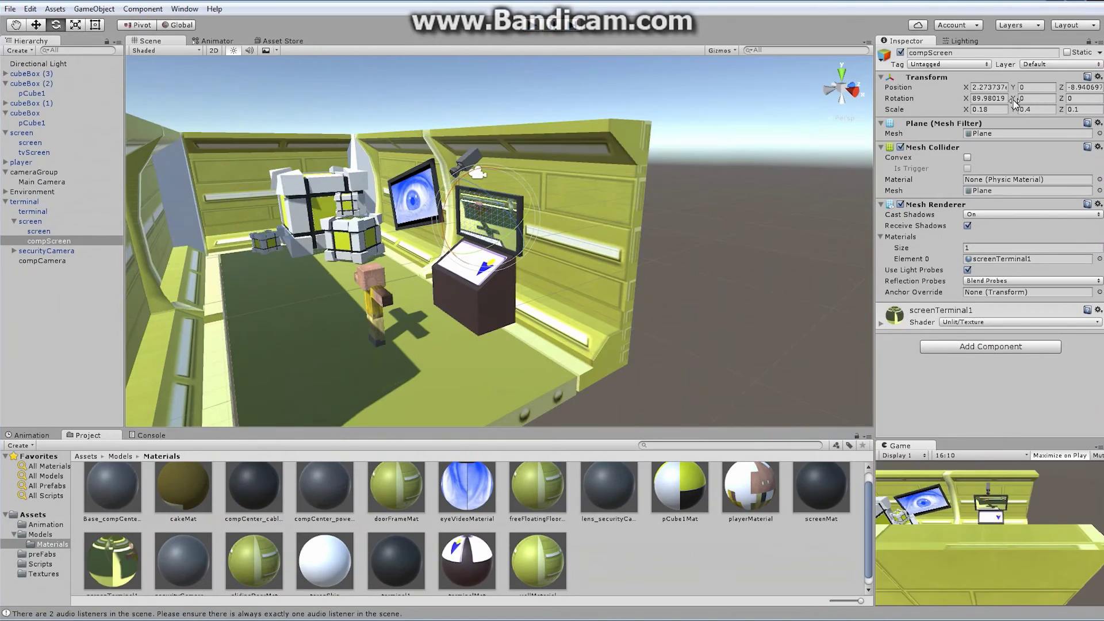
Mirror compScreen to a Scale X of -0.18 and check the corrected feed in play.
left_click(973, 109)
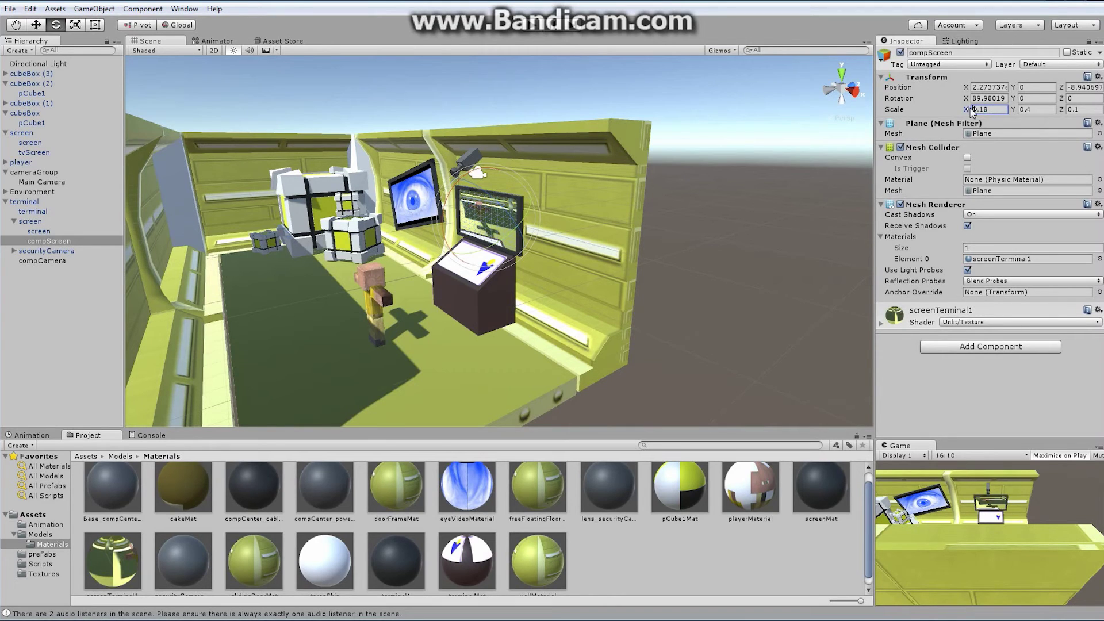
type("-")
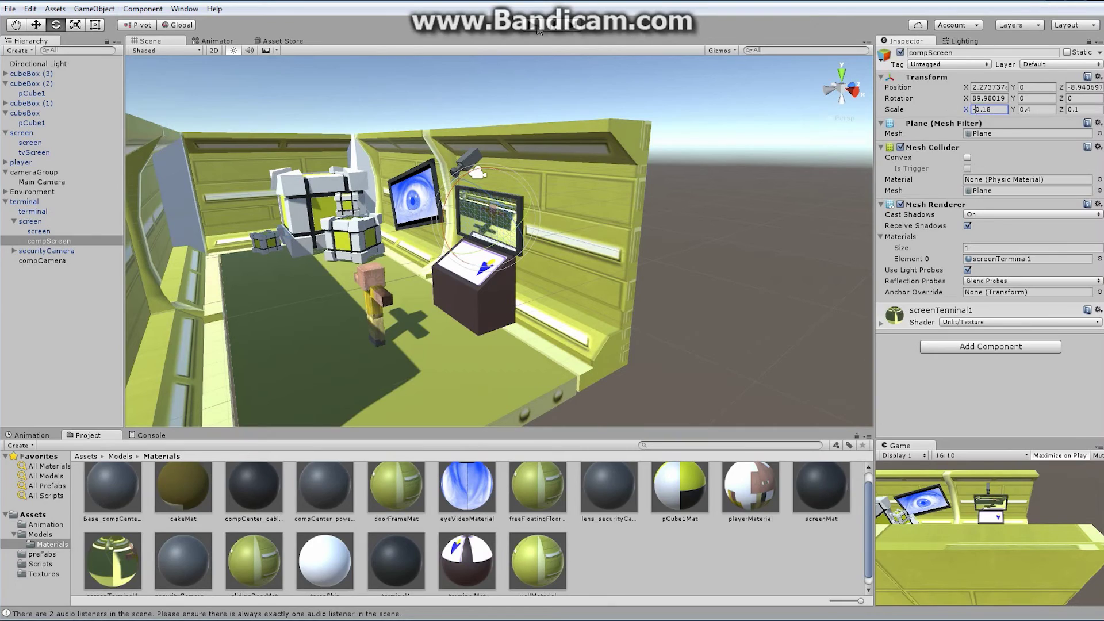
key("Return")
key("ctrl+p")
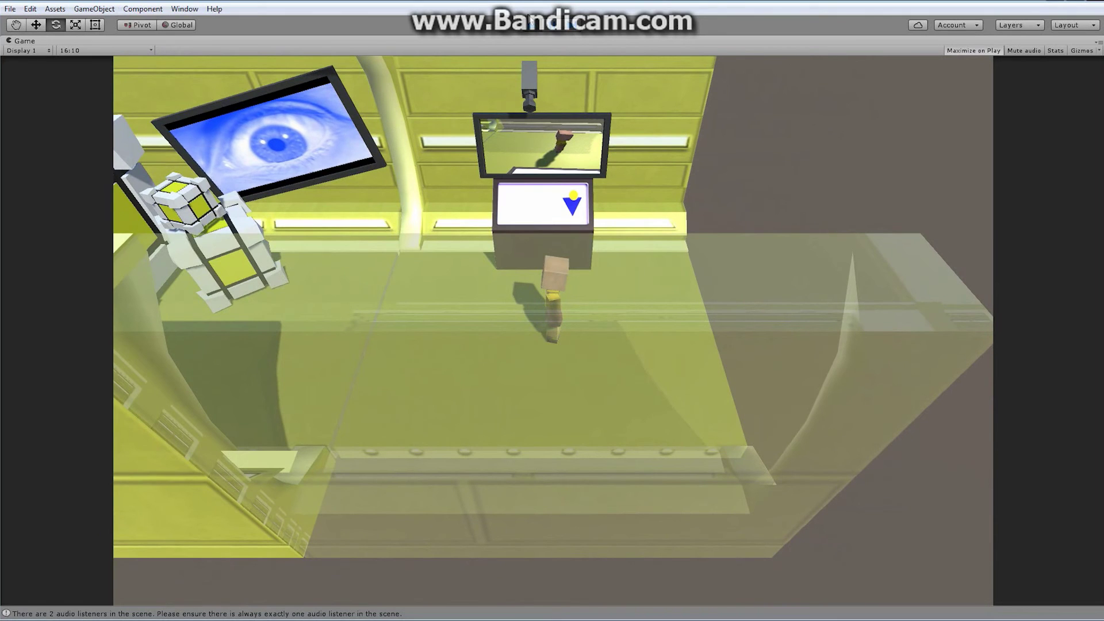
left_click(531, 26)
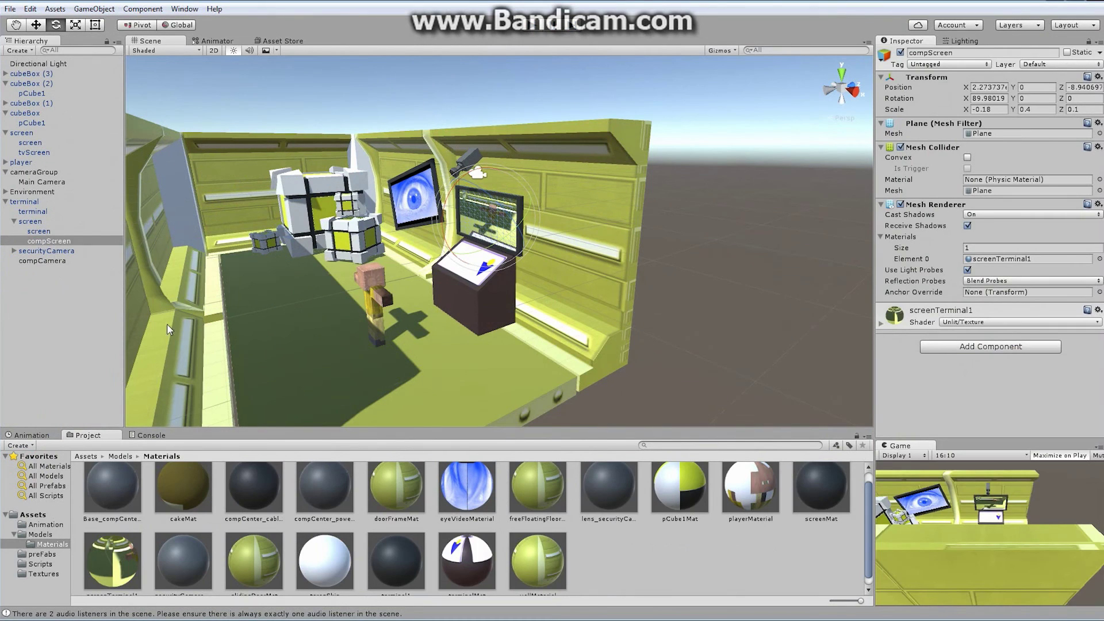
left_click(49, 564)
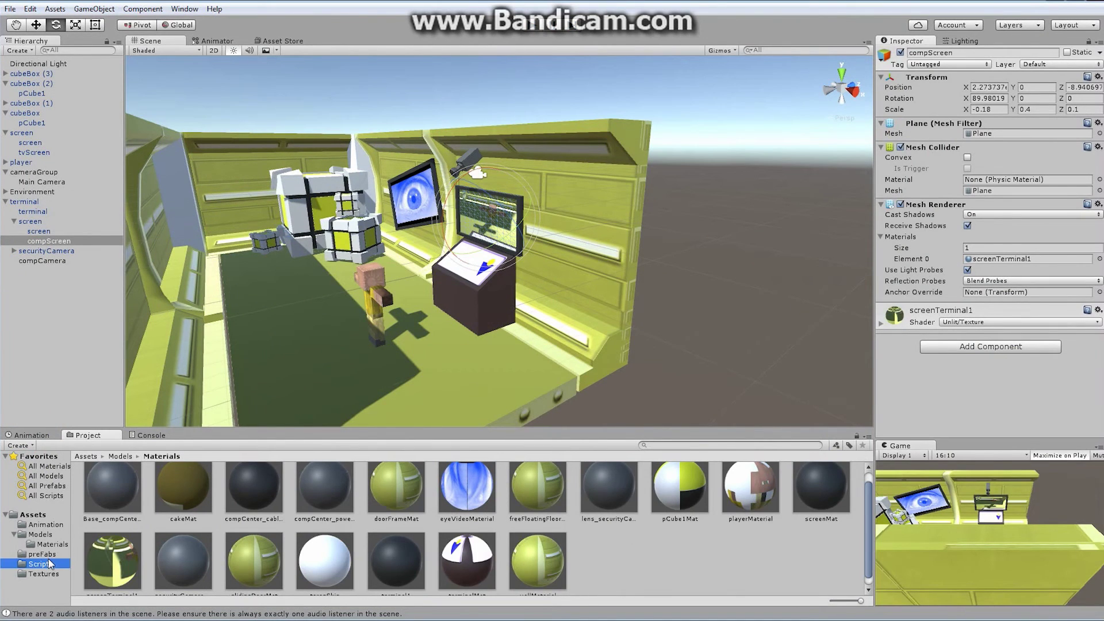
Save the terminal object as a prefab in the preFabs folder.
left_click(43, 554)
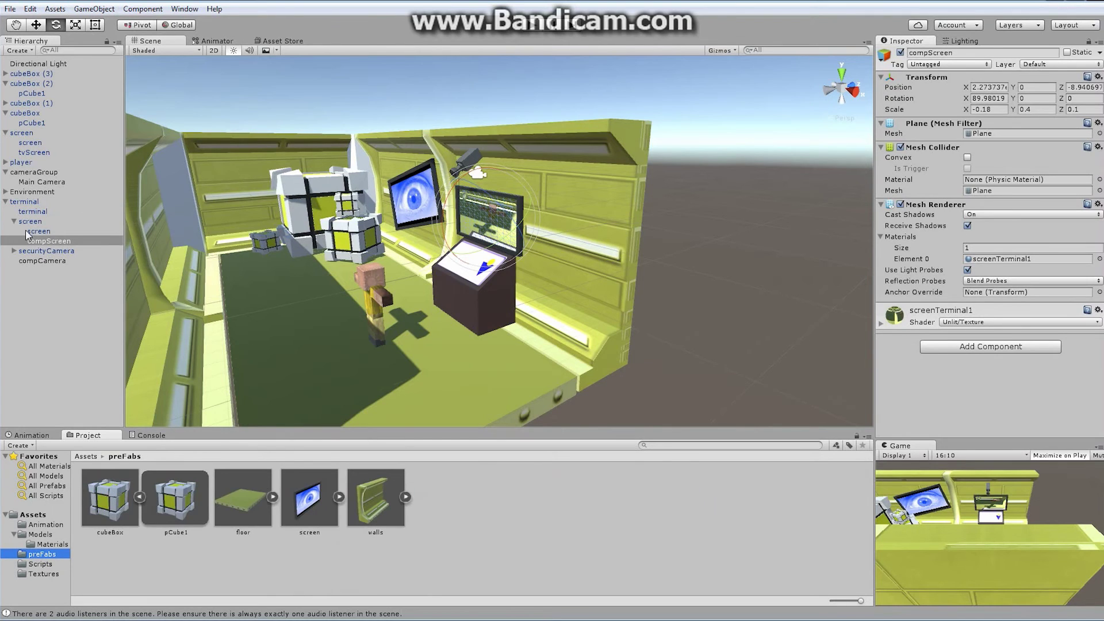
left_click_drag(30, 202, 543, 482)
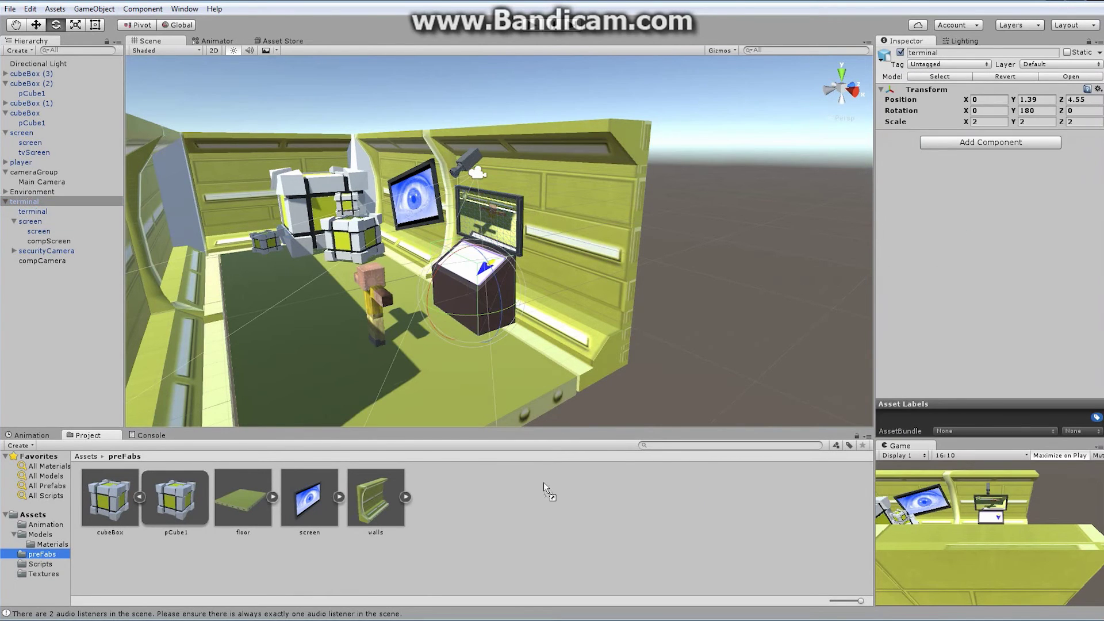
left_click_drag(525, 521, 525, 504)
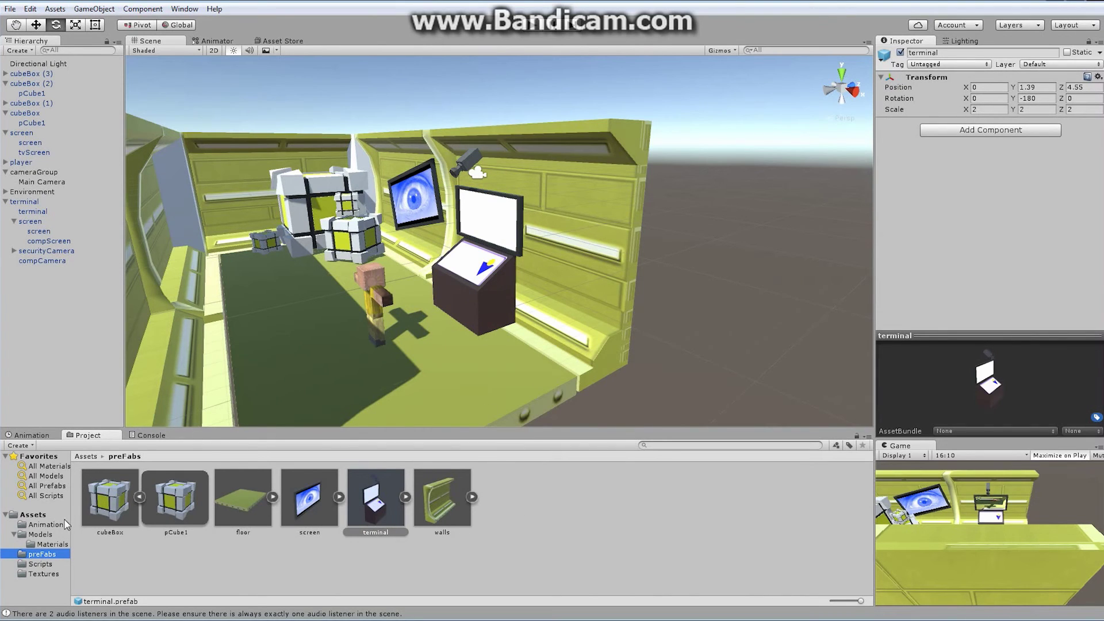
Return to the Materials folder and run the scene to view the finished terminal.
left_click(60, 544)
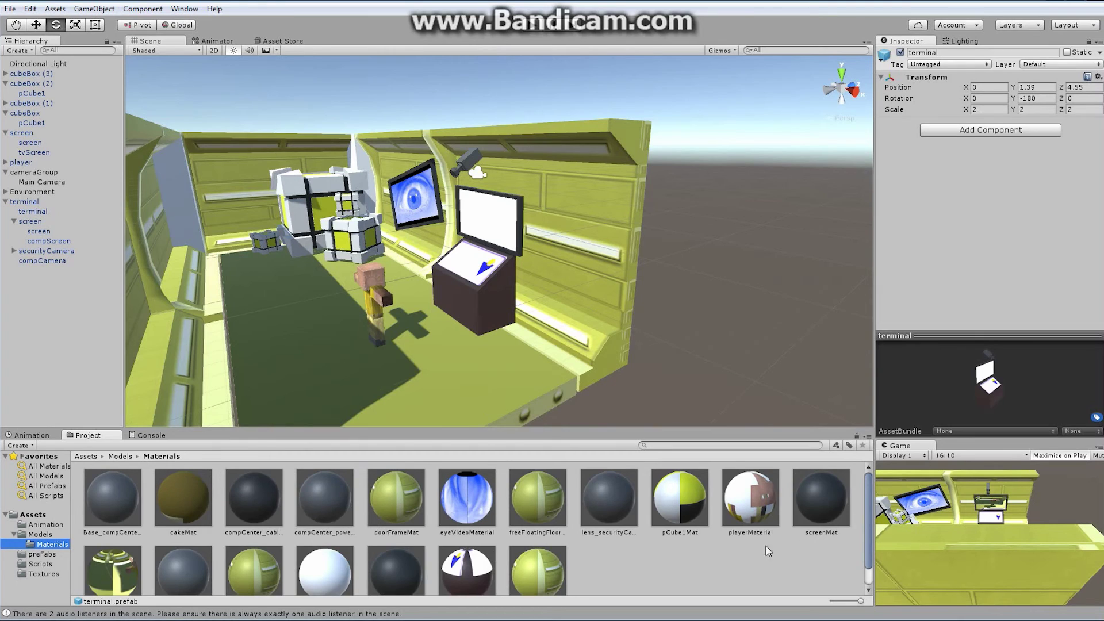
scroll(868, 488, "down", 2)
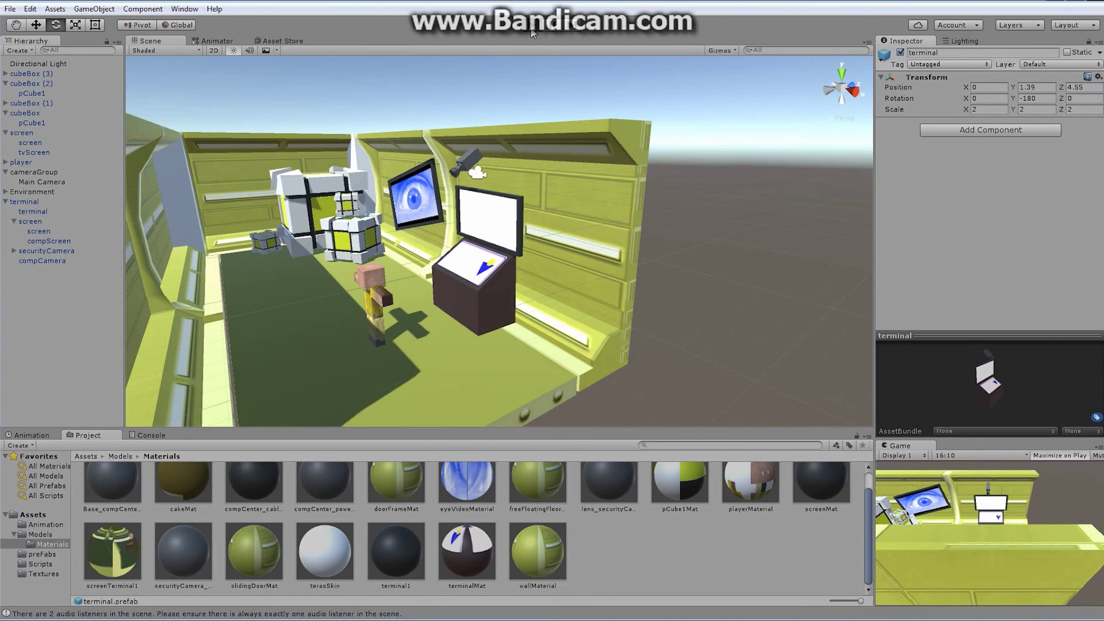
left_click(531, 29)
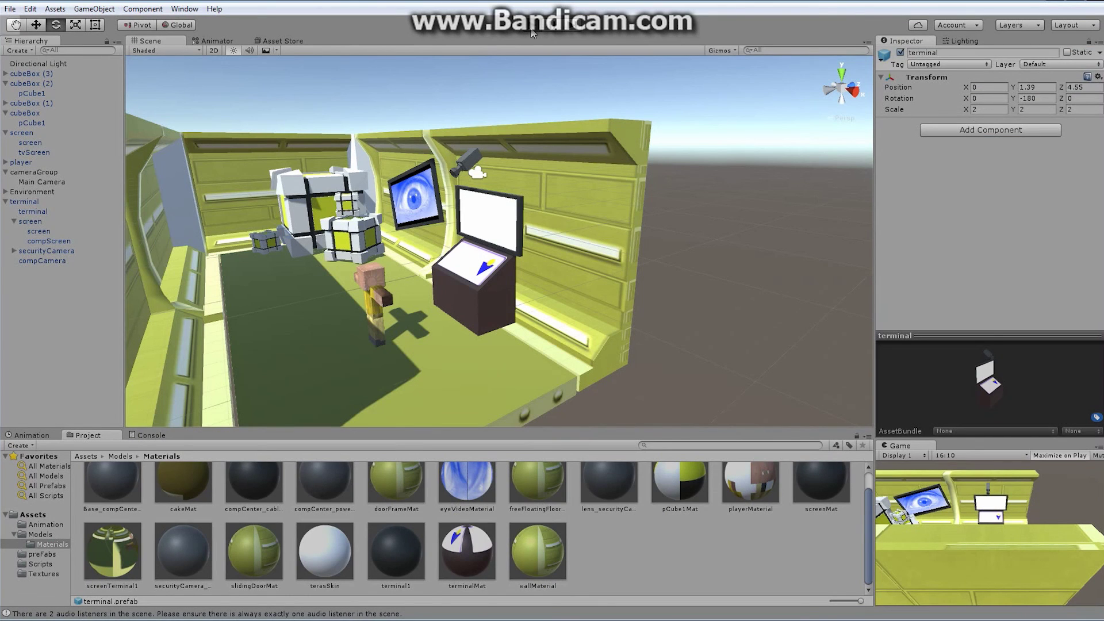